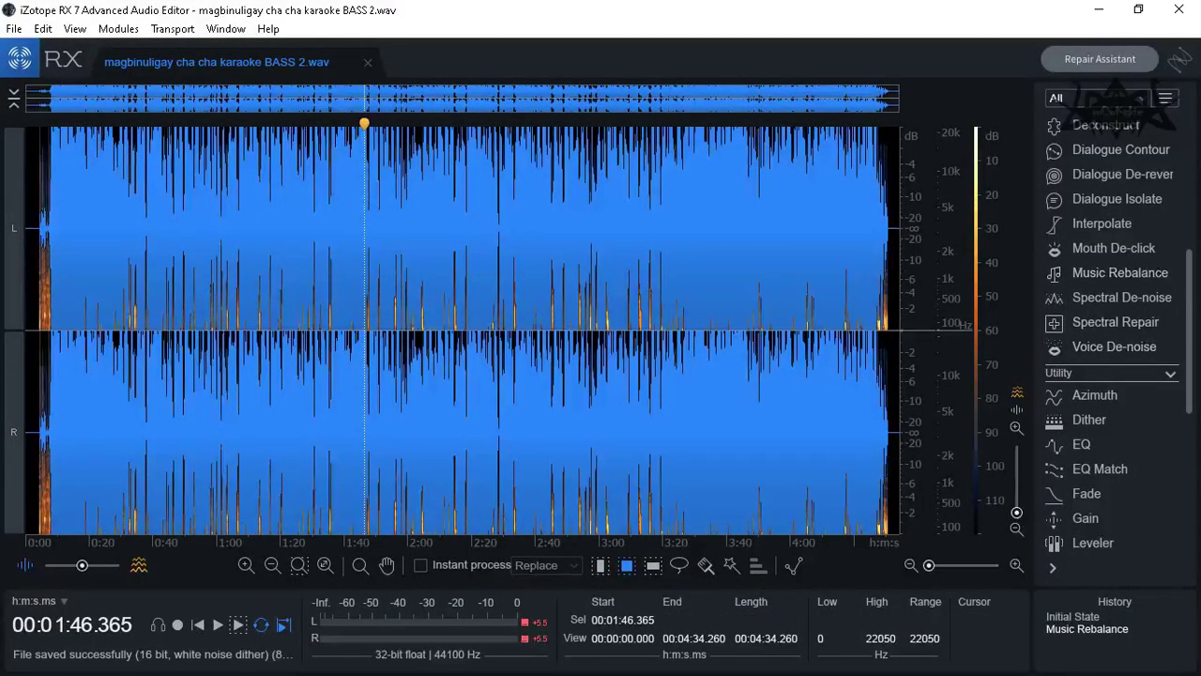
Render Music Rebalance on the whole file with its existing gain settings, close the module and play back the result
{"action": "left_click", "coordinate": [1120, 273]}
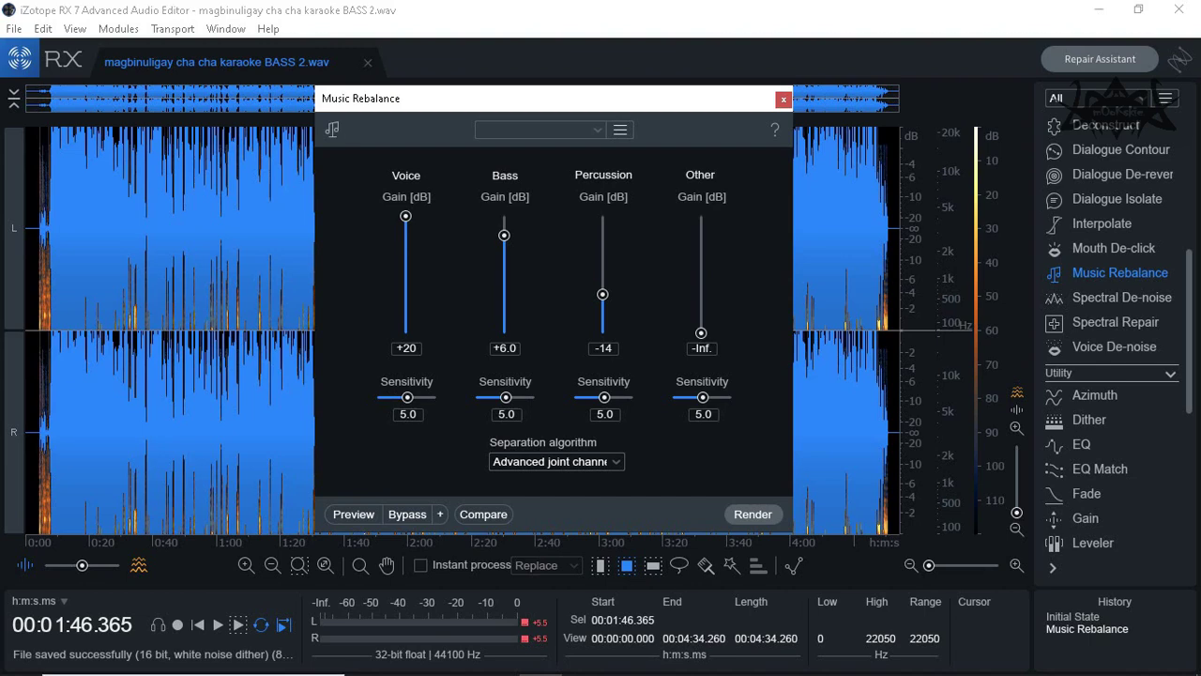
{"action": "left_click", "coordinate": [753, 515]}
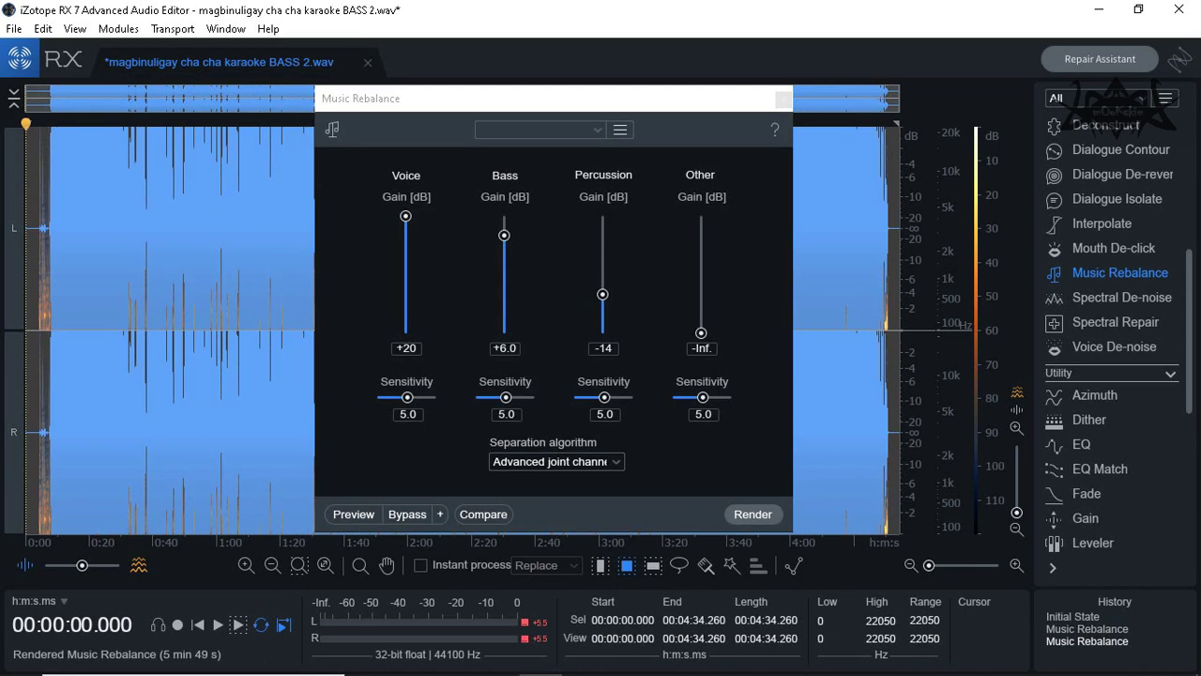
{"action": "key", "text": "Escape"}
{"action": "key", "text": "space"}
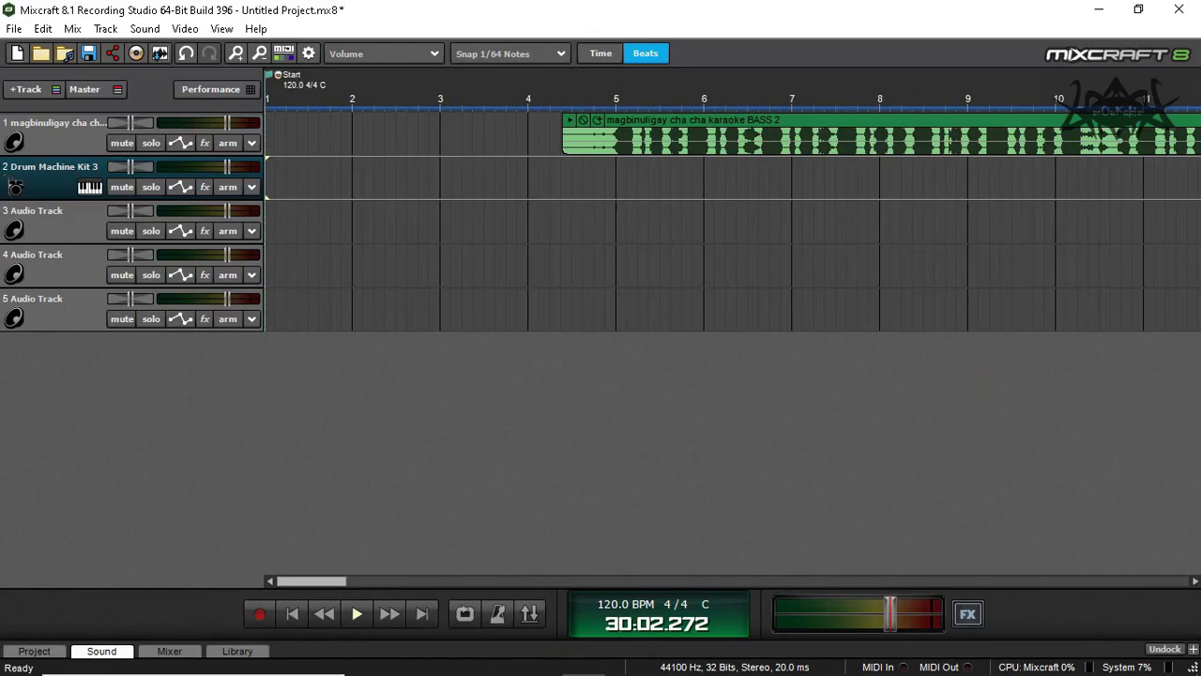
Switch to Mixcraft and listen to the BASS 2 clip from just before measure 5
{"action": "left_click", "coordinate": [611, 196]}
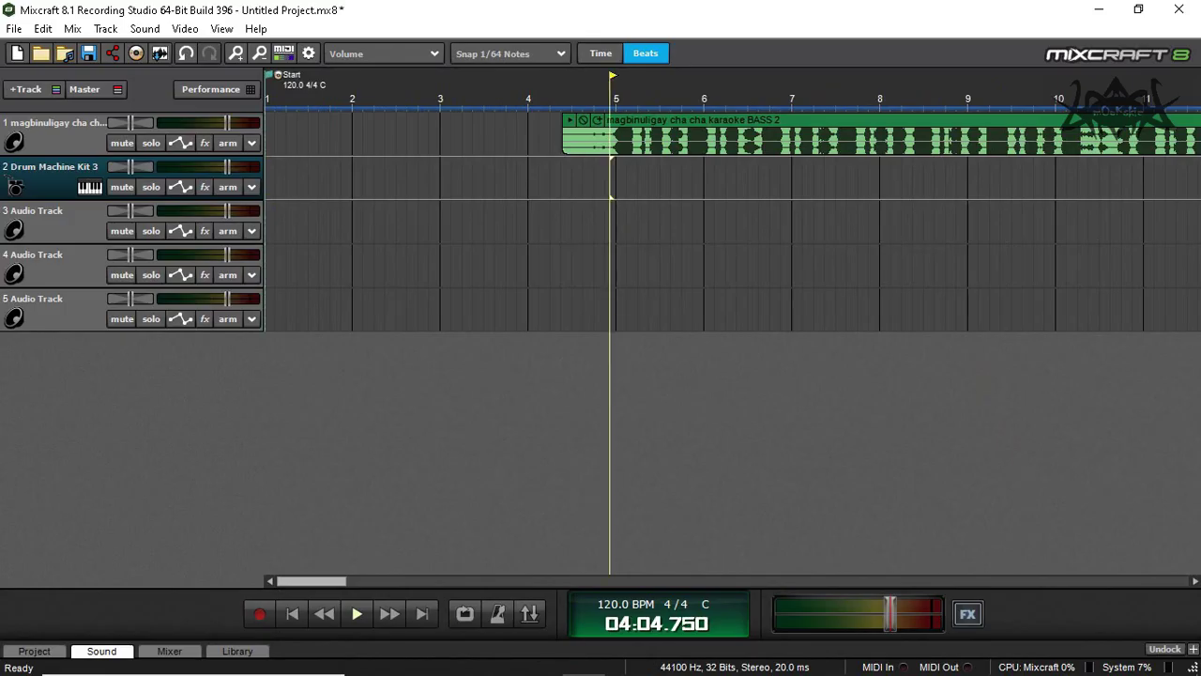
{"action": "key", "text": "space"}
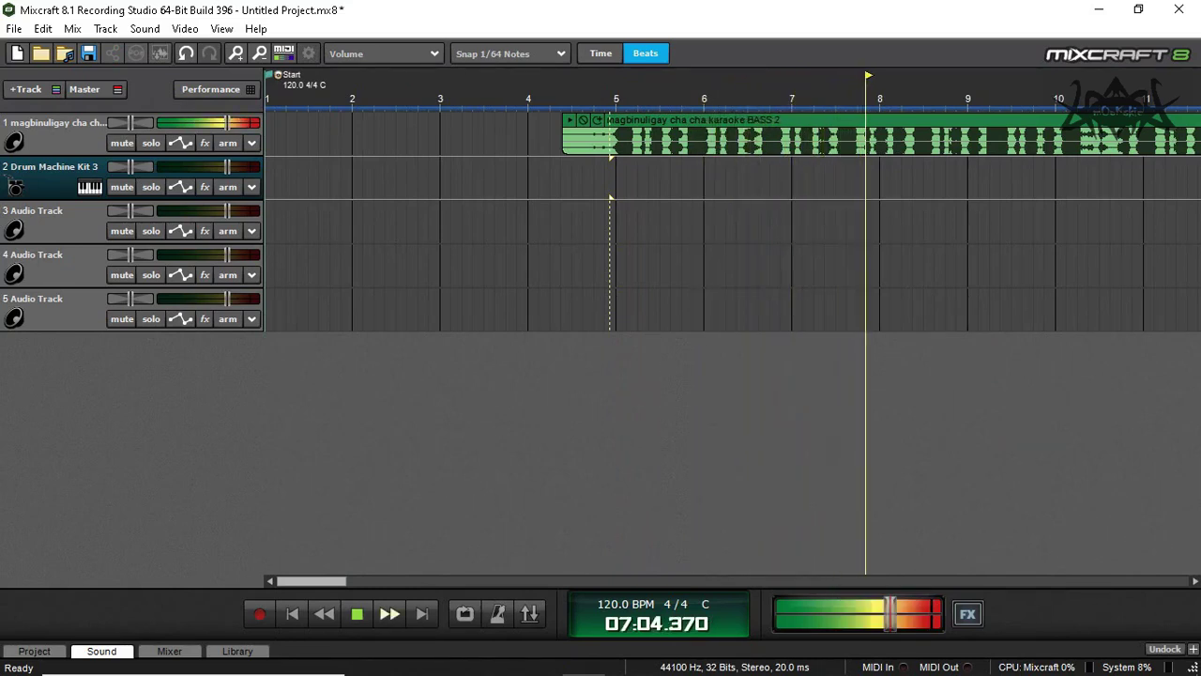
{"action": "key", "text": "space"}
Add the sound file "magbinuligay cha cha karaoke" at the start of the project
{"action": "key", "text": "Home"}
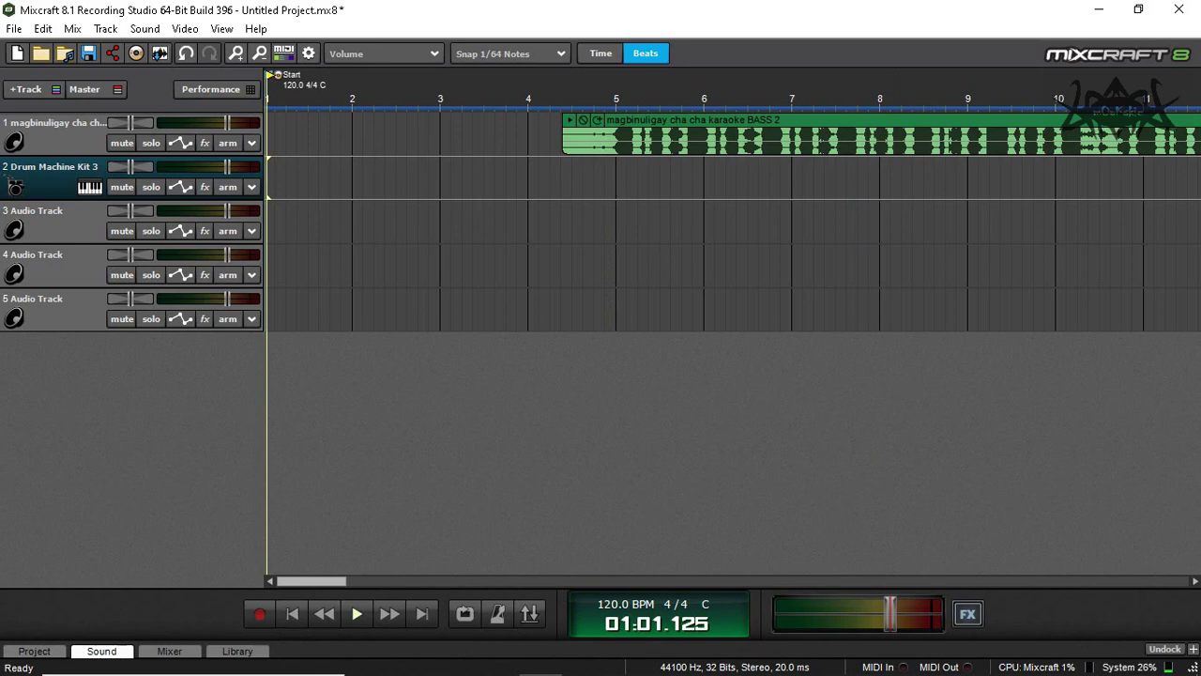
{"action": "left_click", "coordinate": [65, 53]}
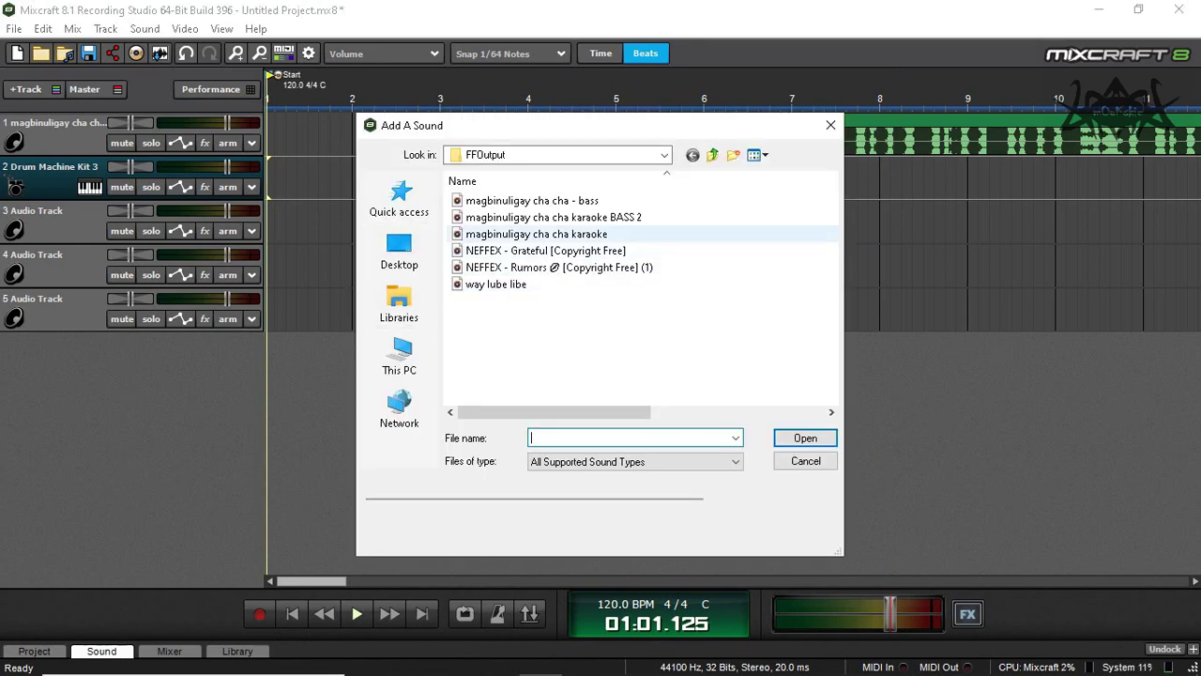
{"action": "double_click", "coordinate": [601, 234]}
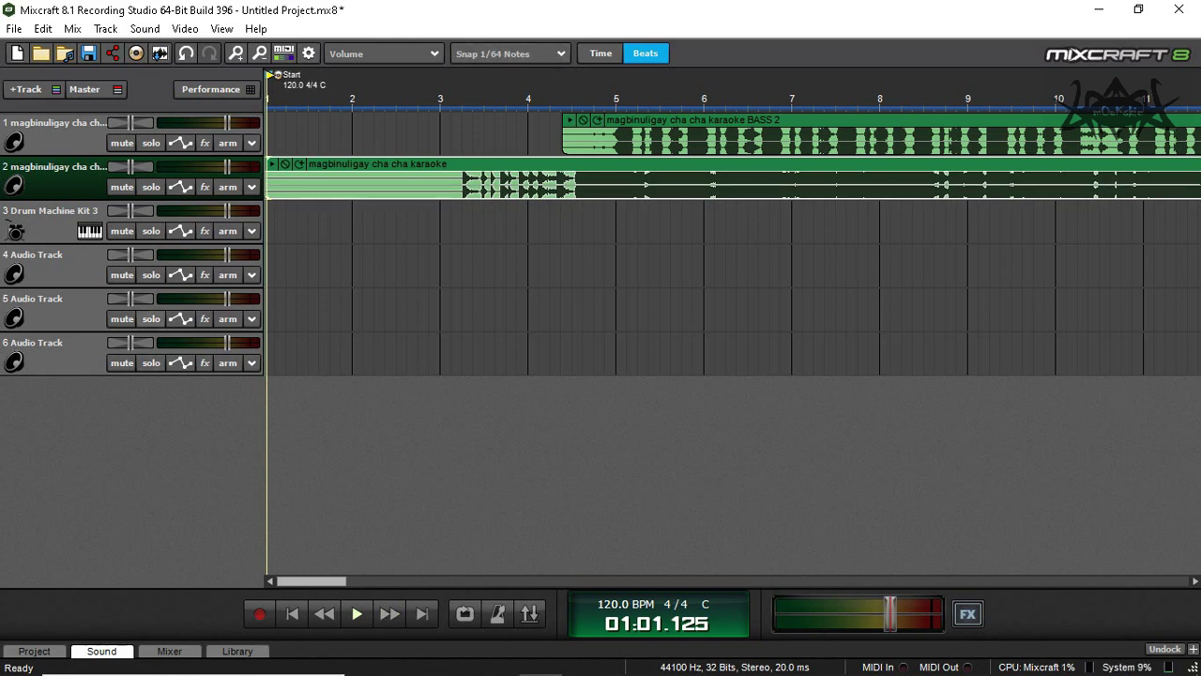
Open Musical Typing for the Drum Machine Kit 3 track and shift its window slightly aside
{"action": "left_click", "coordinate": [91, 231]}
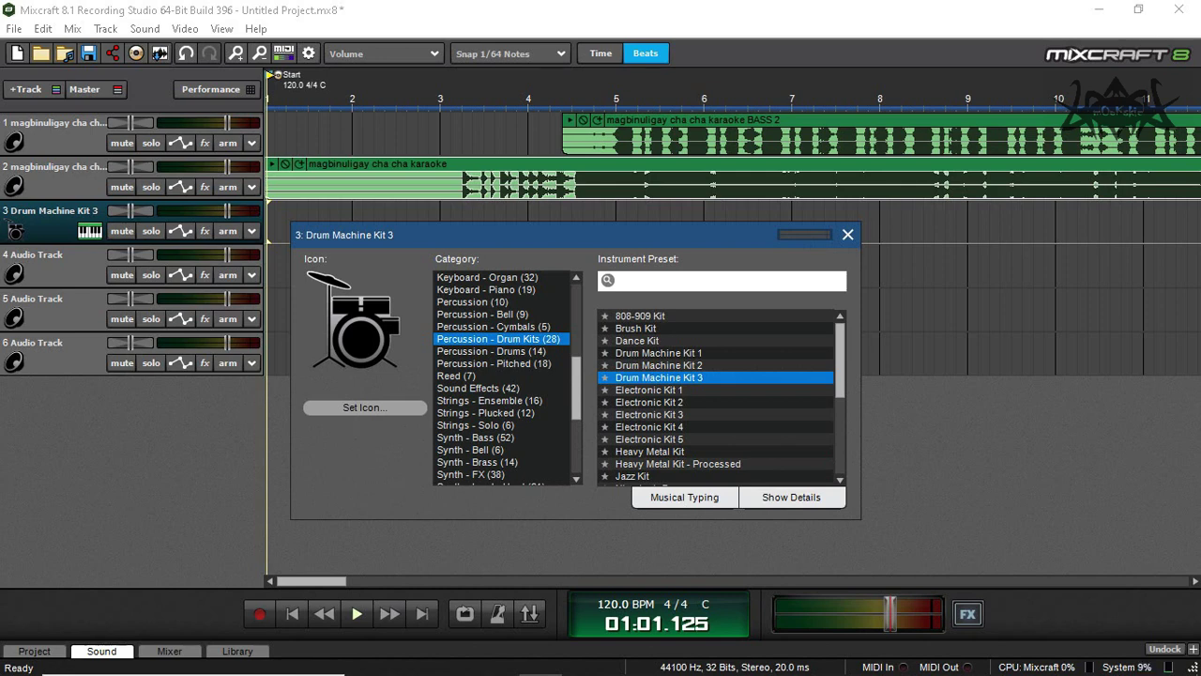
{"action": "left_click", "coordinate": [684, 496]}
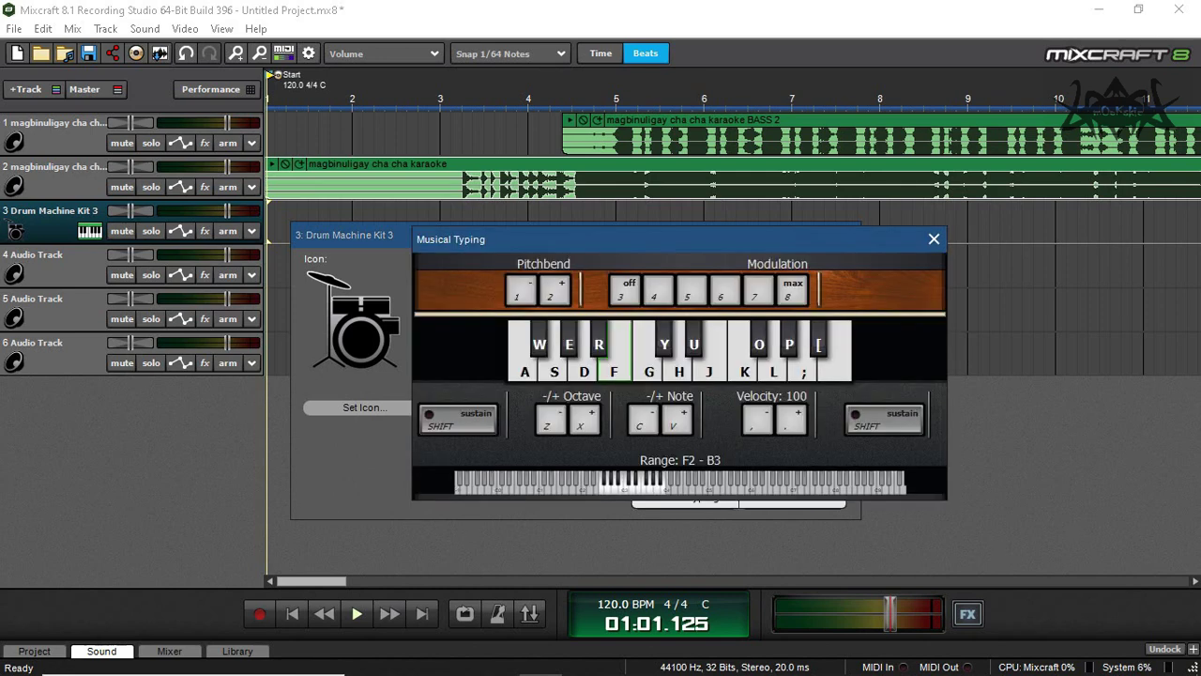
{"action": "mouse_move", "coordinate": [680, 239]}
{"action": "left_mouse_down"}
{"action": "mouse_move", "coordinate": [689, 255]}
{"action": "mouse_move", "coordinate": [730, 242]}
{"action": "mouse_move", "coordinate": [699, 239]}
{"action": "left_mouse_up"}
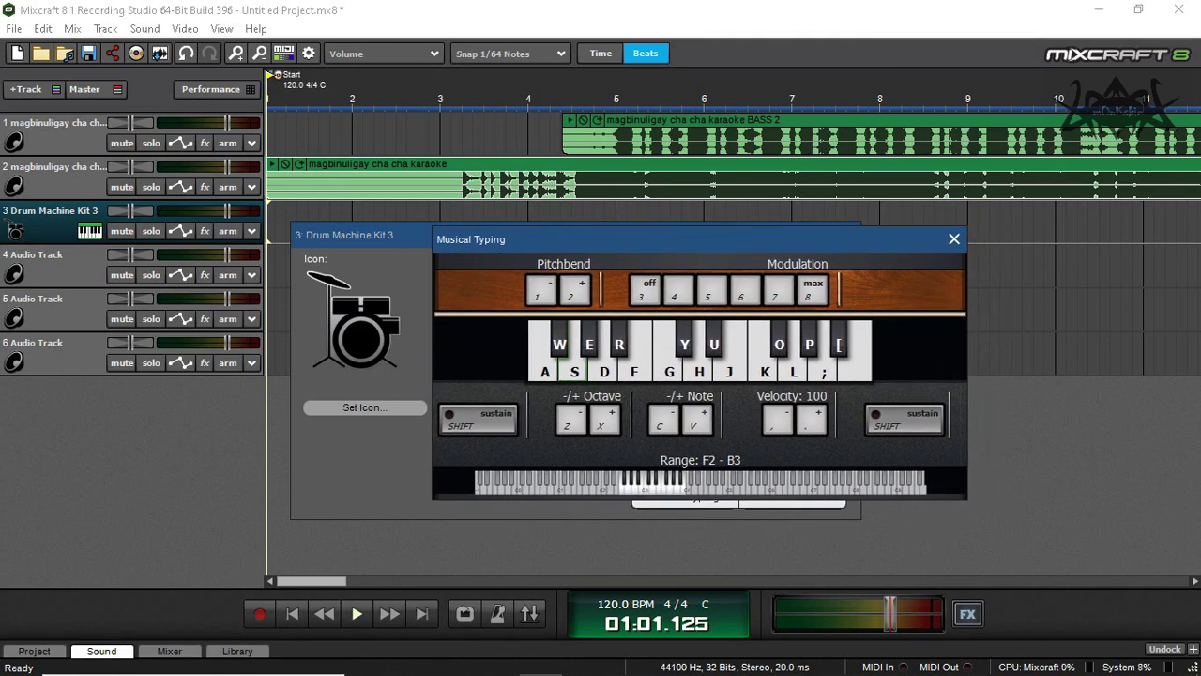
Audition the Drum Machine Kit 3 sounds on various Musical Typing notes, including kick, snare and cymbal candidates
{"action": "key", "text": "s"}
{"action": "key", "text": "s"}
{"action": "key", "text": "f"}
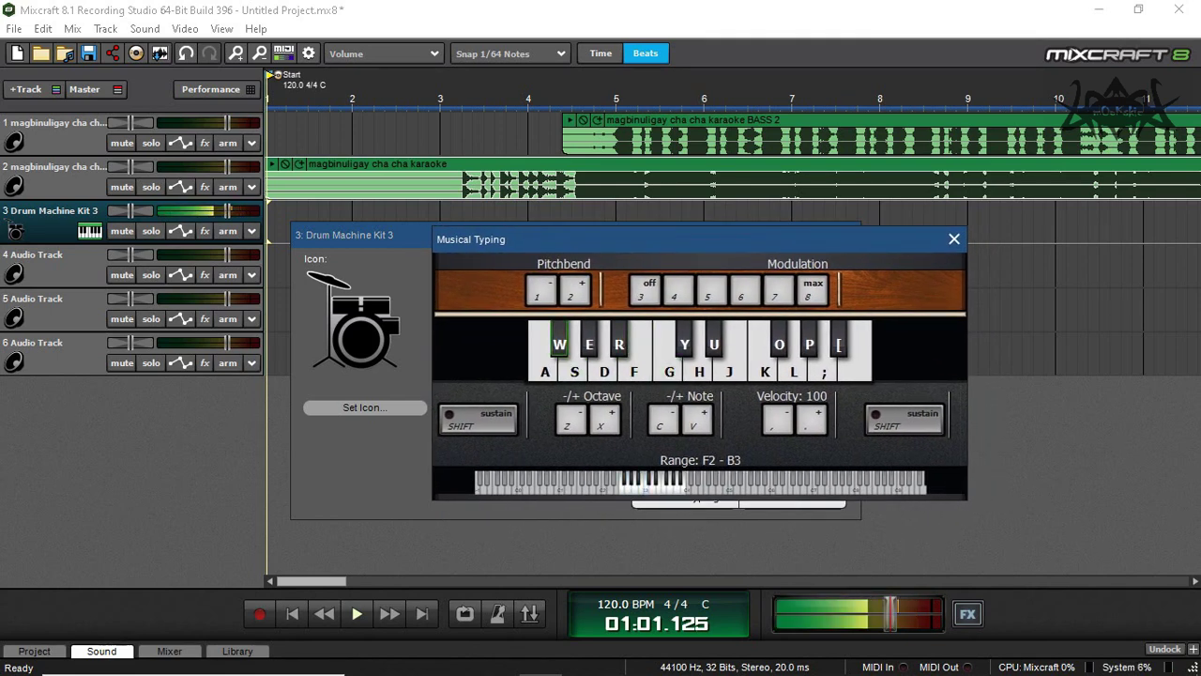
{"action": "key", "text": "j"}
{"action": "key", "text": "j"}
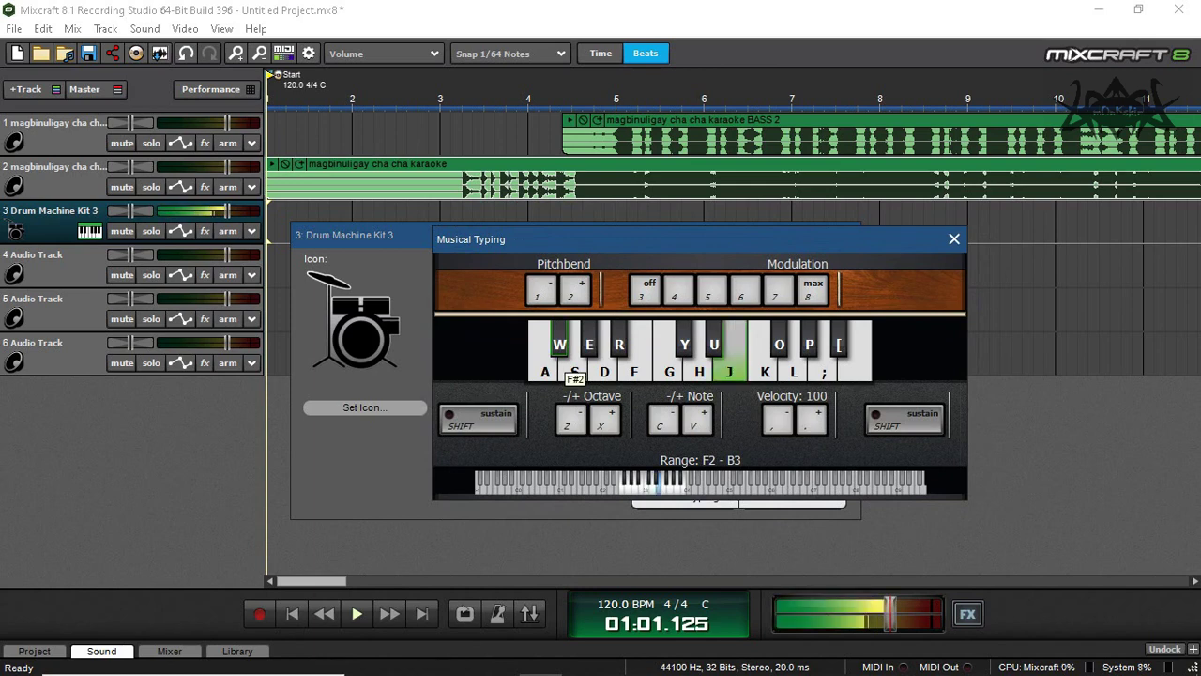
{"action": "key", "text": "k"}
{"action": "key", "text": "j"}
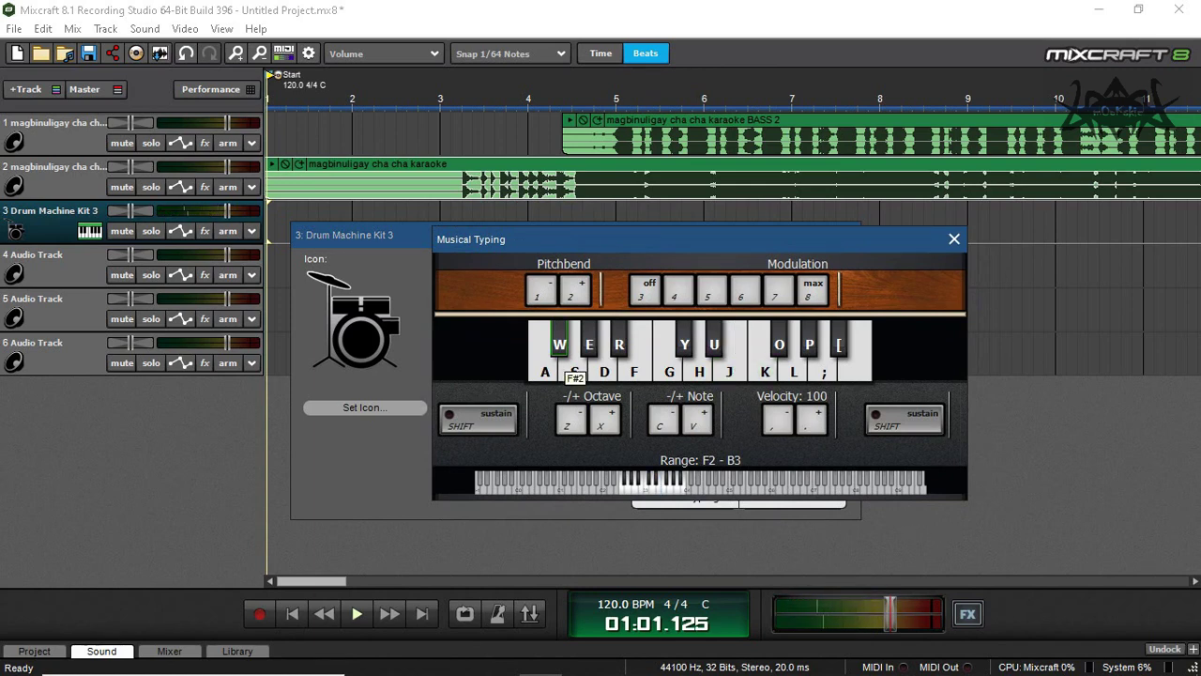
{"action": "key", "text": "w"}
{"action": "key", "text": "y"}
{"action": "key", "text": "j"}
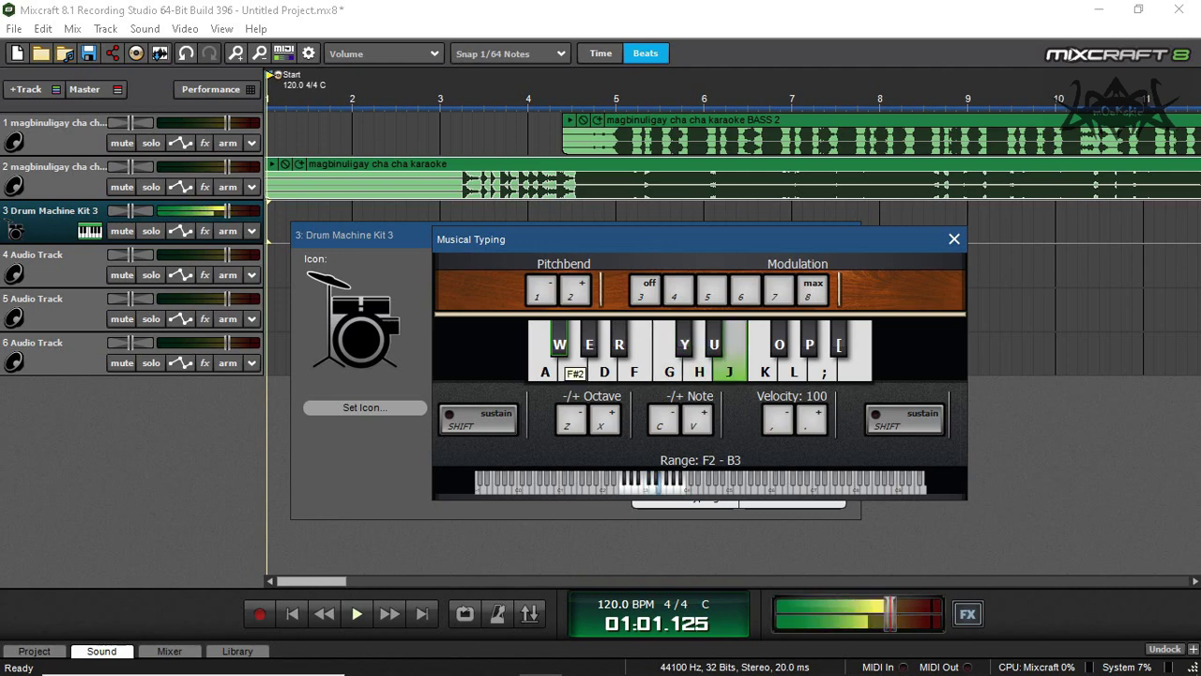
{"action": "key", "text": "w"}
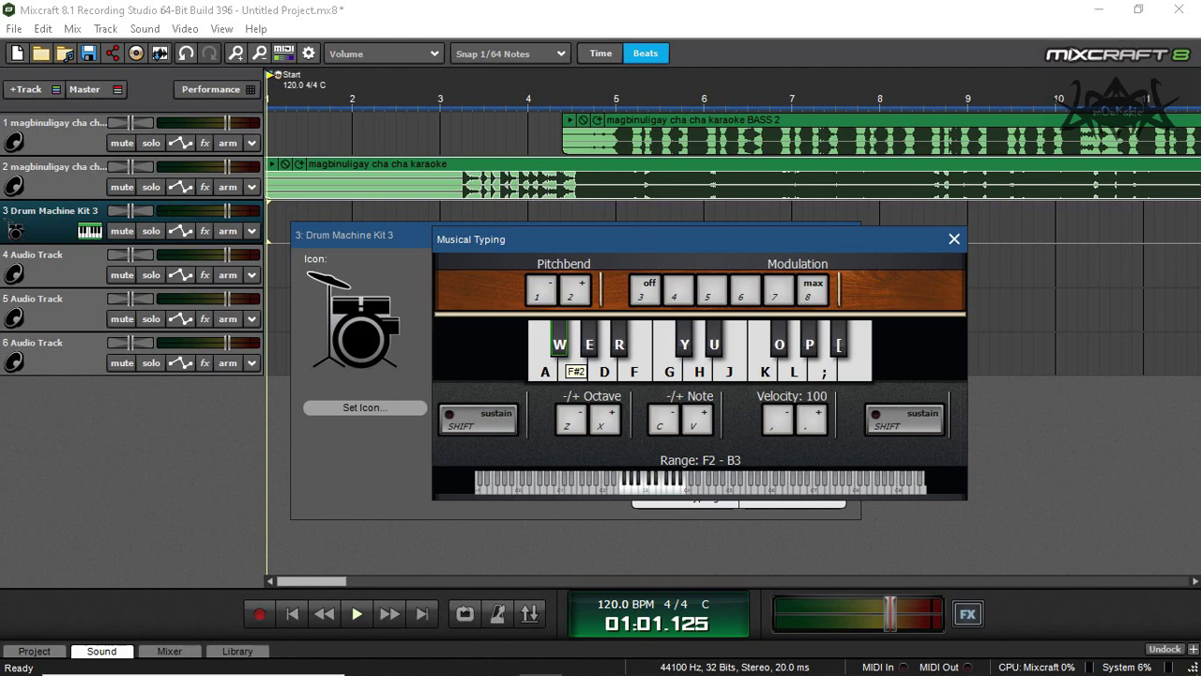
{"action": "key", "text": "w"}
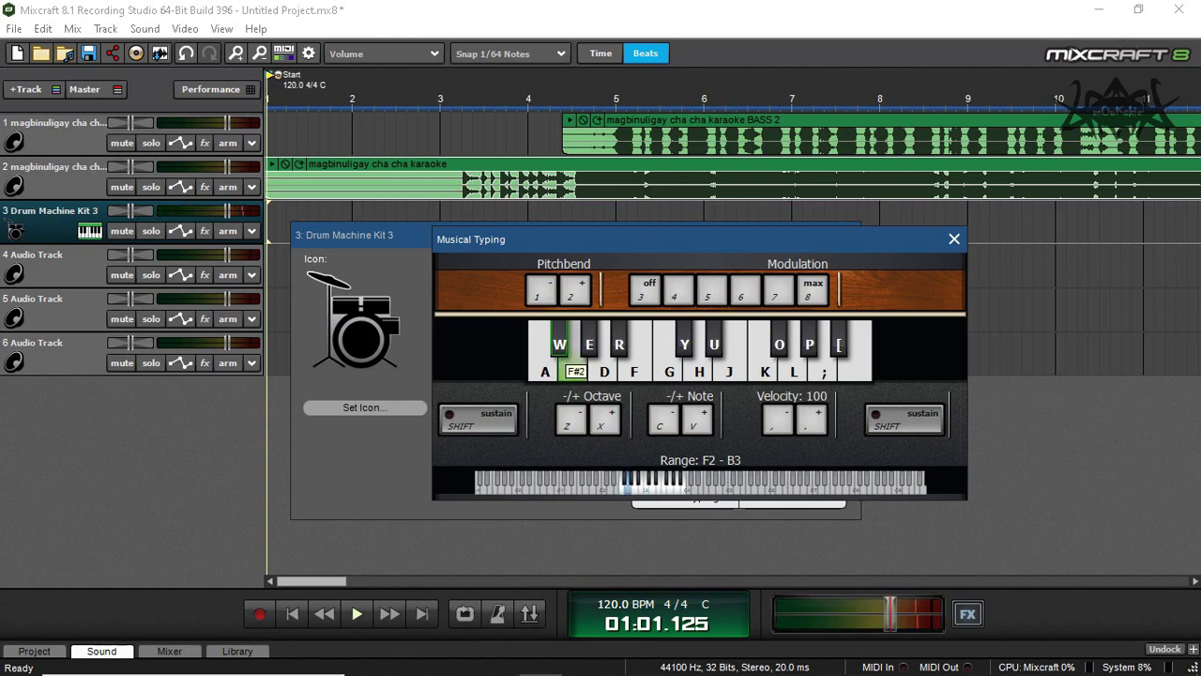
{"action": "key", "text": "w"}
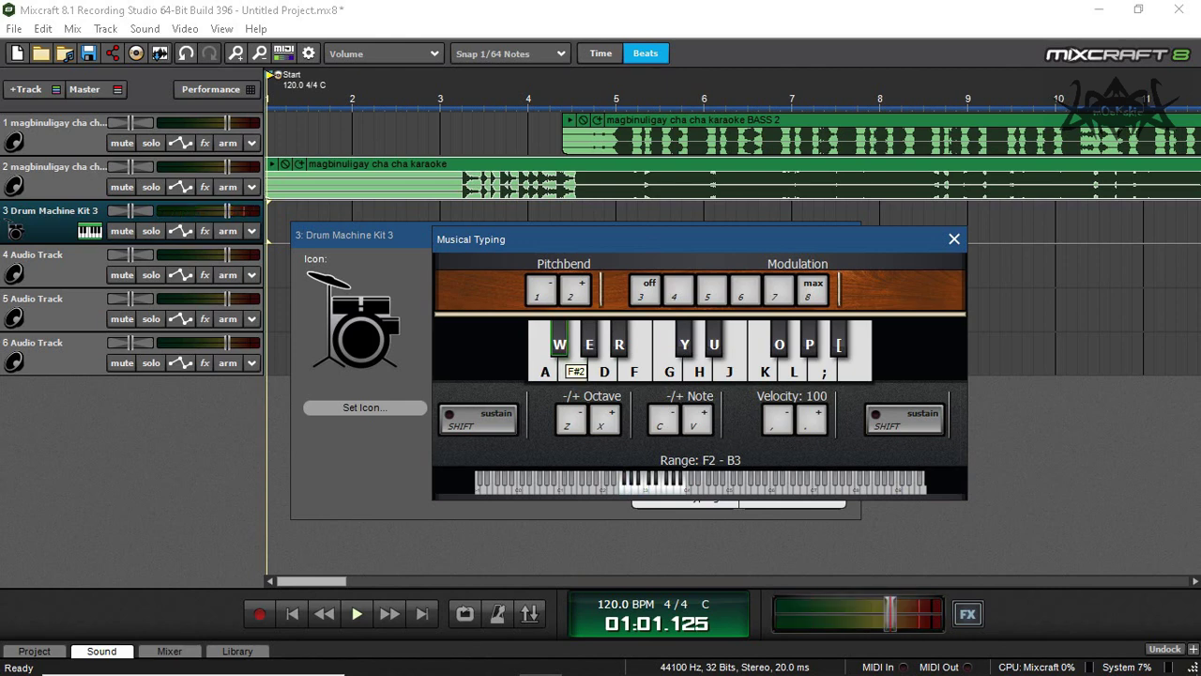
{"action": "key", "text": "w"}
{"action": "key", "text": "f"}
{"action": "key", "text": "s"}
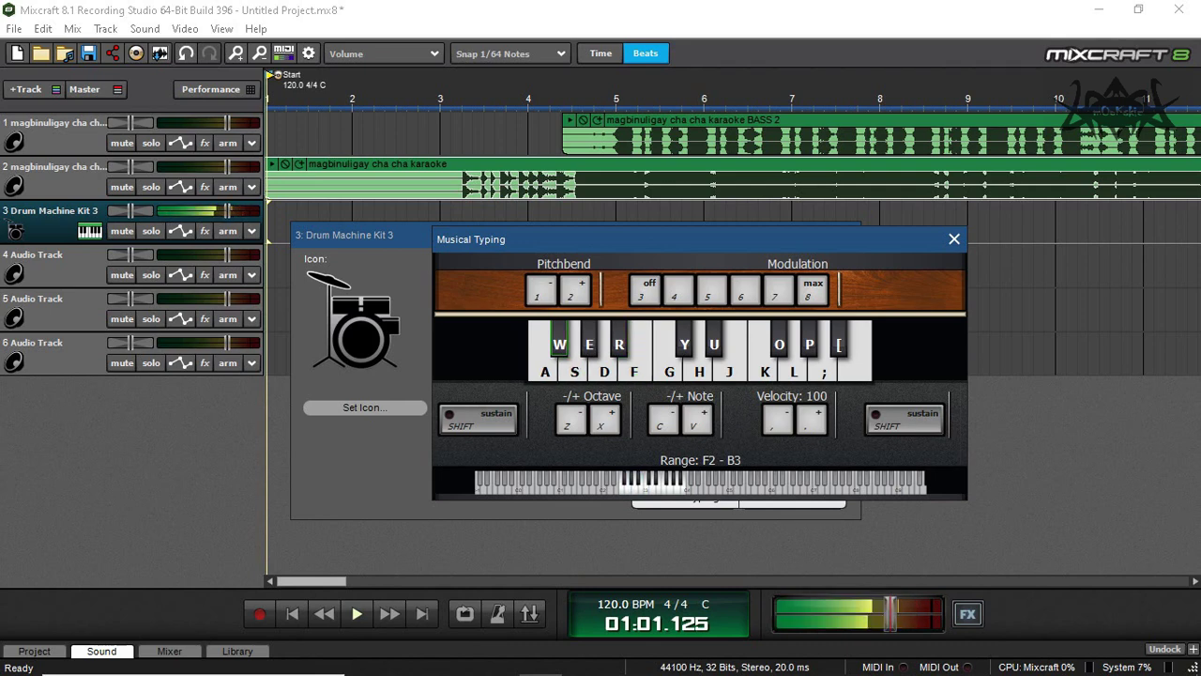
{"action": "key", "text": "f"}
{"action": "key", "text": "s"}
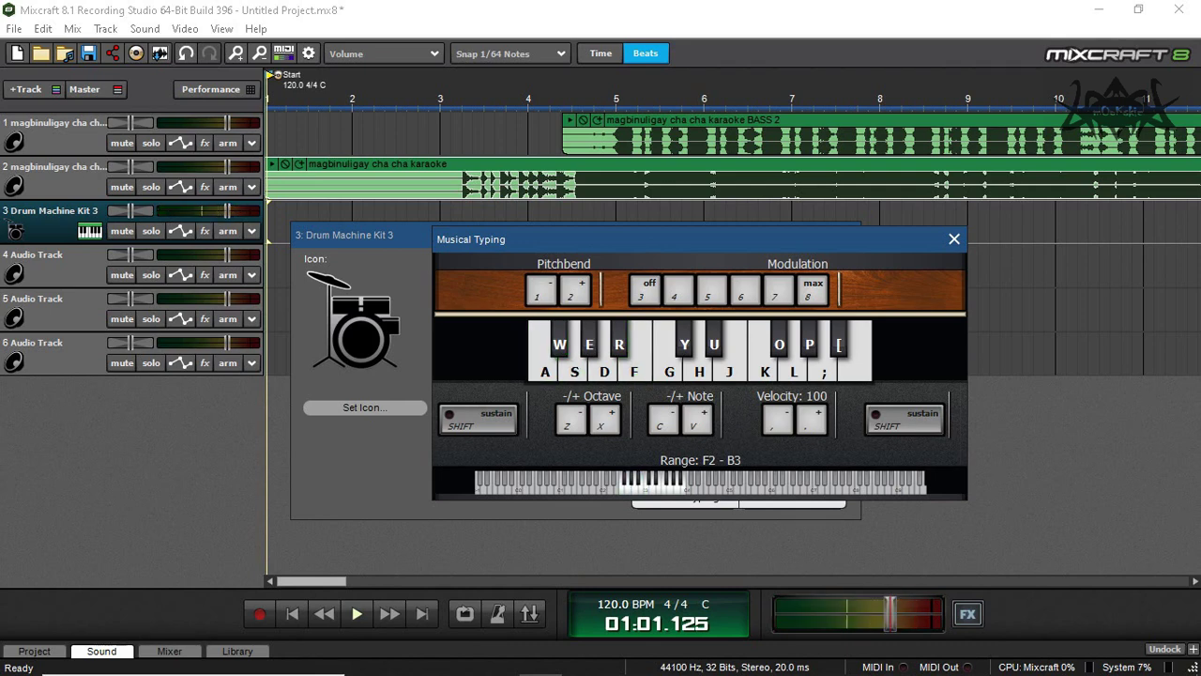
Play the project from the start and rehearse drum hits along with the two backing tracks
{"action": "key", "text": "space"}
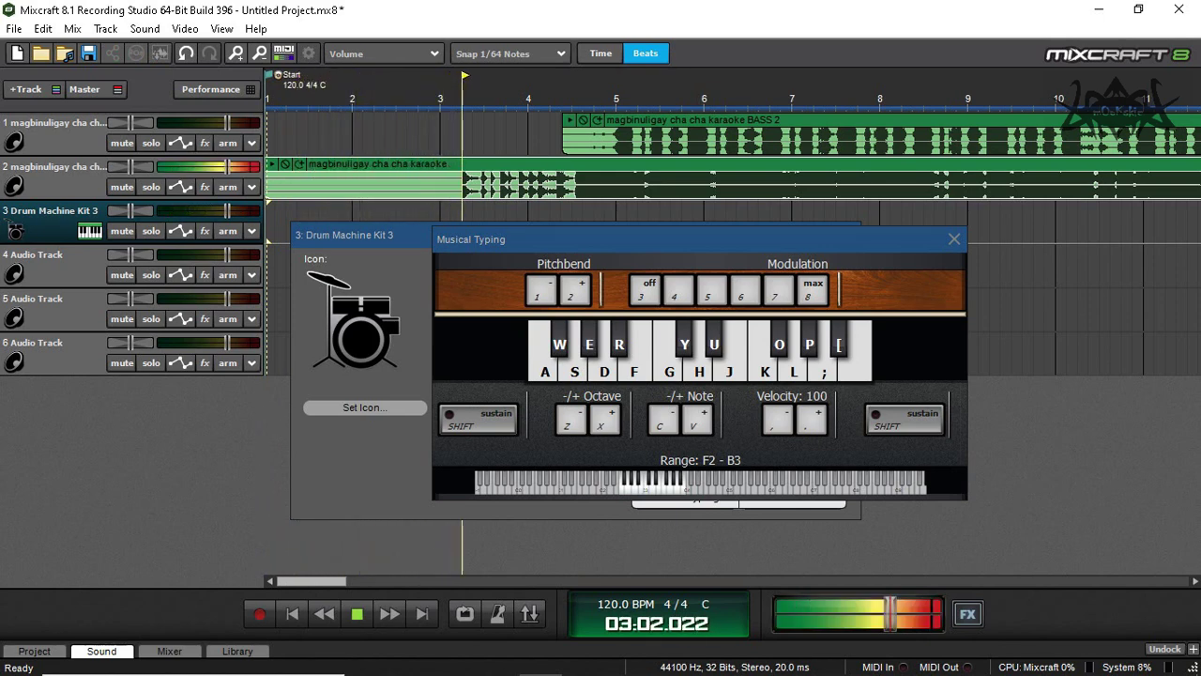
{"action": "key", "text": "g"}
{"action": "key", "text": "s"}
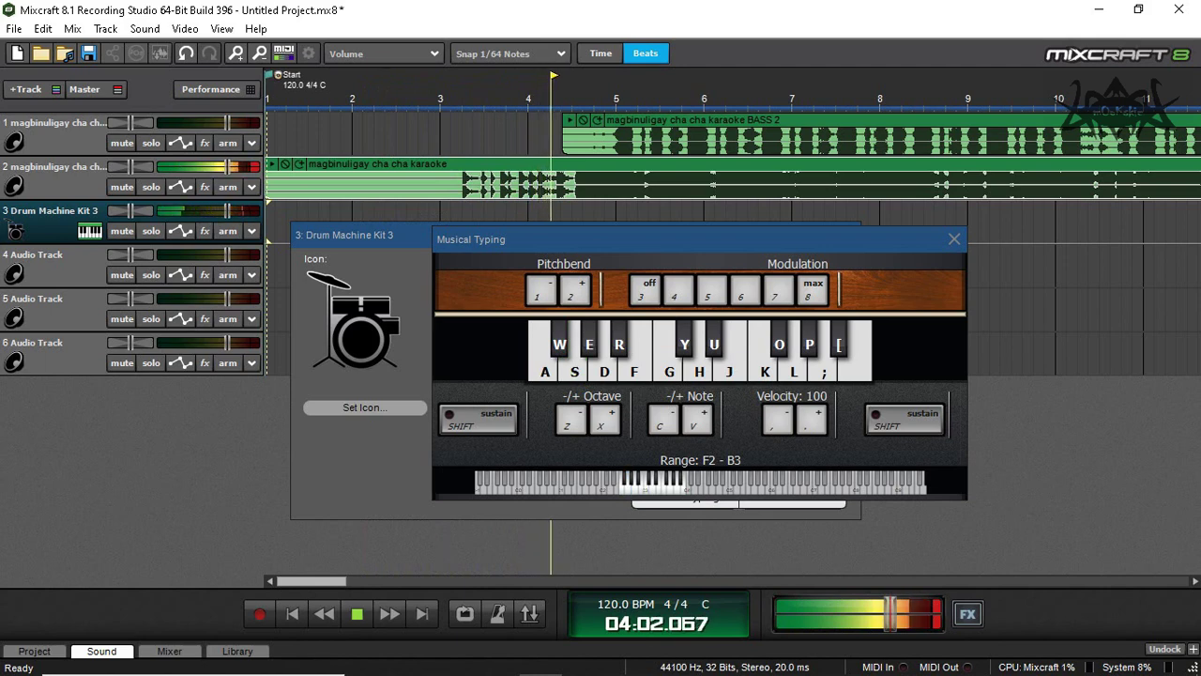
{"action": "key", "text": "s"}
{"action": "key", "text": "g"}
{"action": "key", "text": "s"}
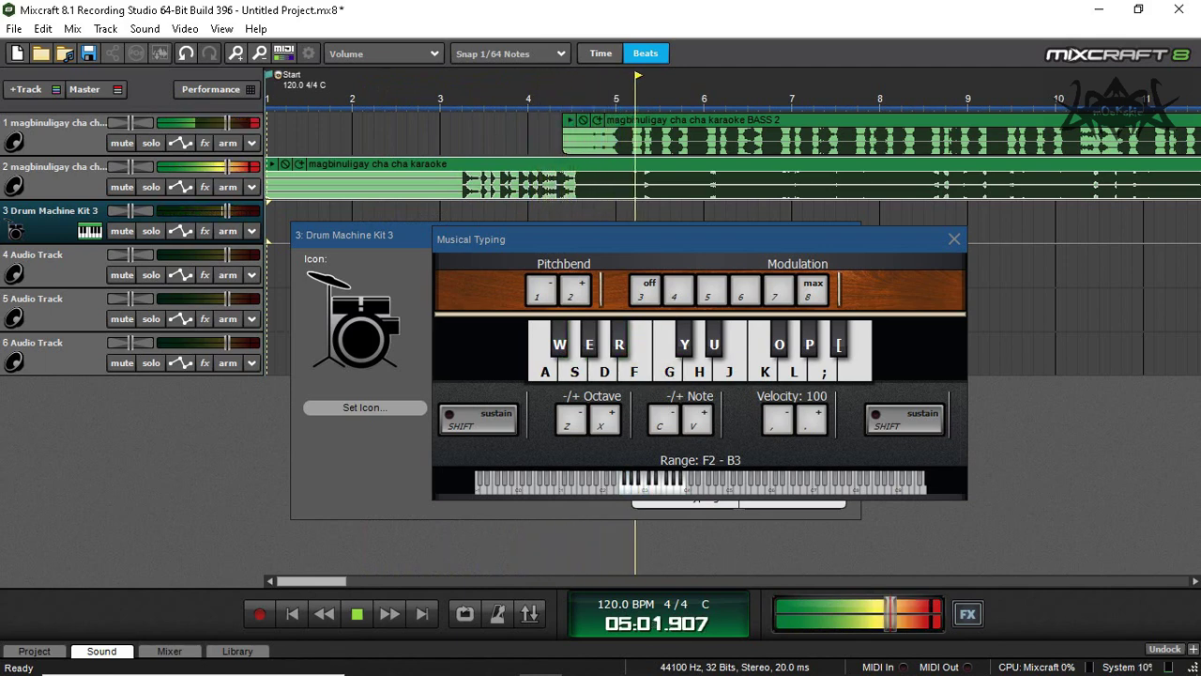
{"action": "key", "text": "s"}
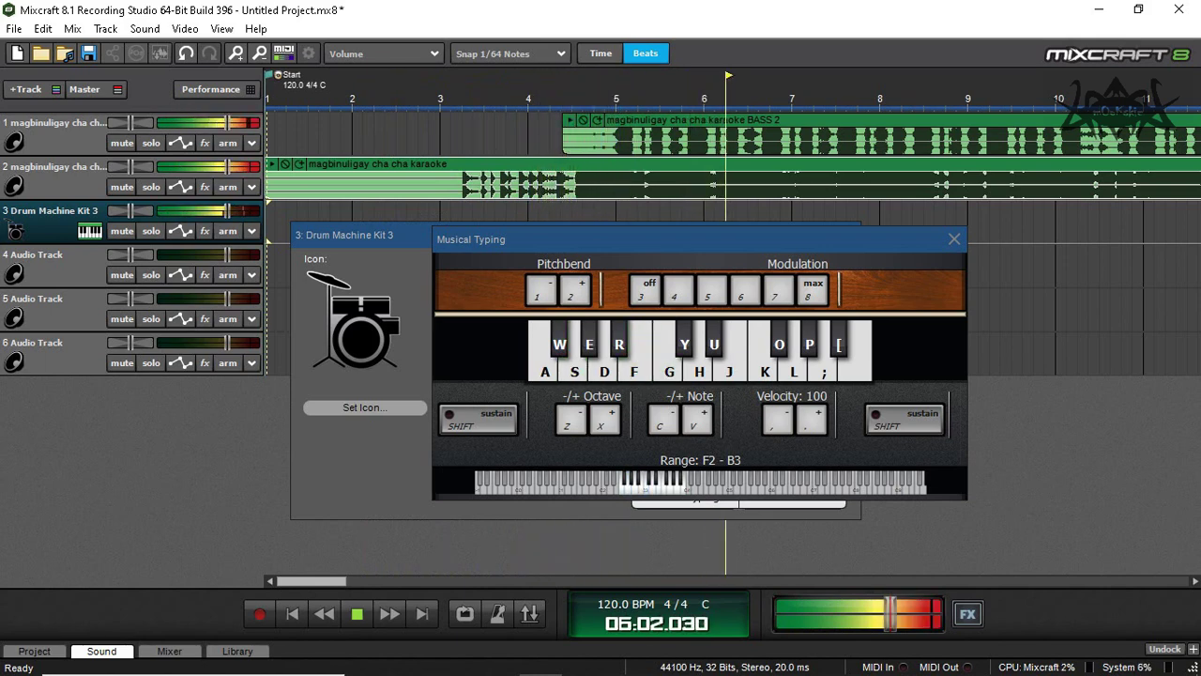
{"action": "key", "text": "s"}
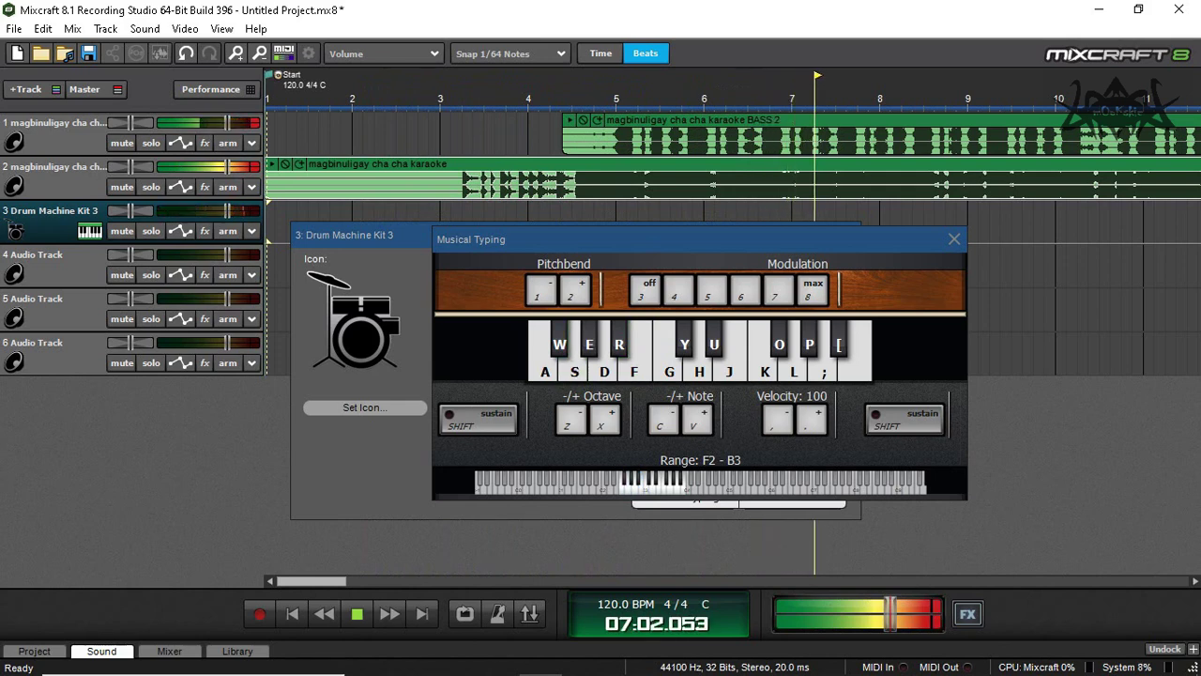
{"action": "key", "text": "f"}
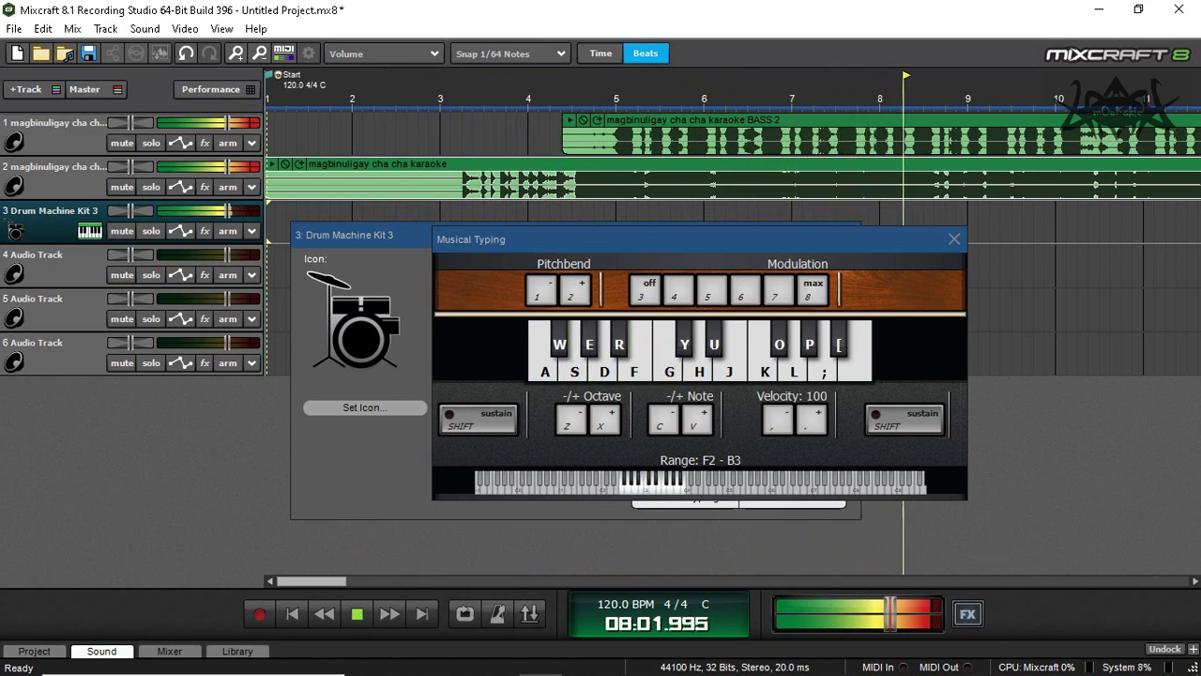
Raise the Musical Typing range by one note to F#2 - C4 while rehearsing the drums, and stop playback
{"action": "key", "text": "w"}
{"action": "key", "text": "v"}
{"action": "key", "text": "w"}
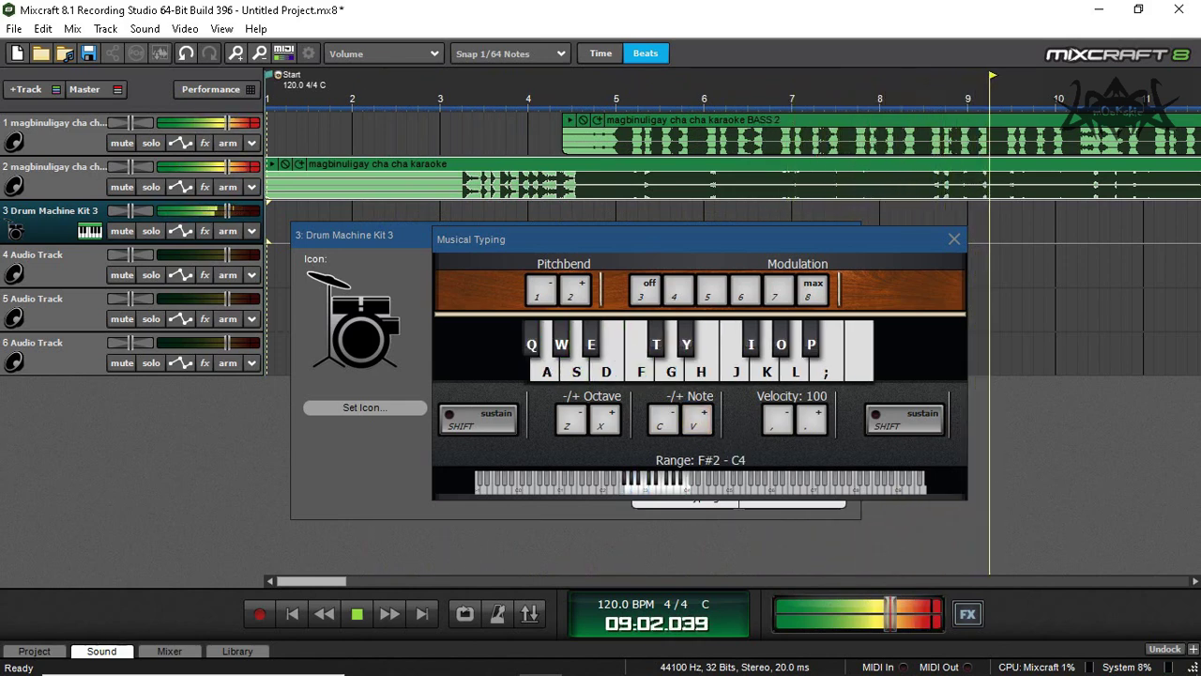
{"action": "key", "text": "s"}
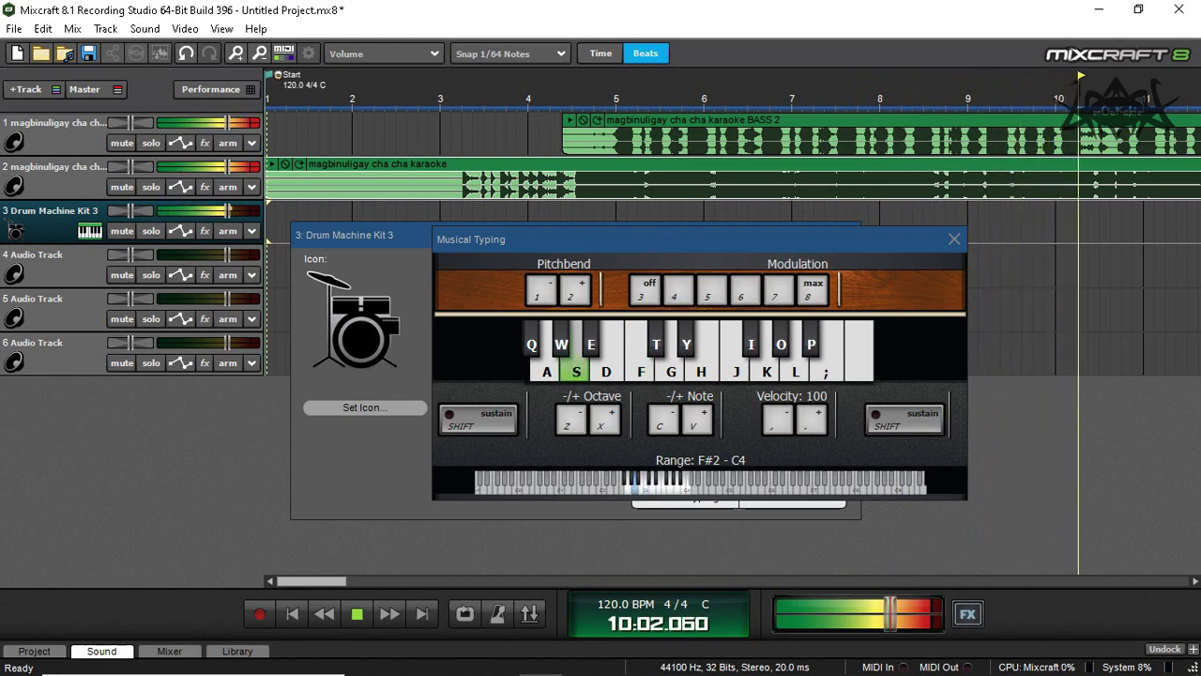
{"action": "key", "text": "f"}
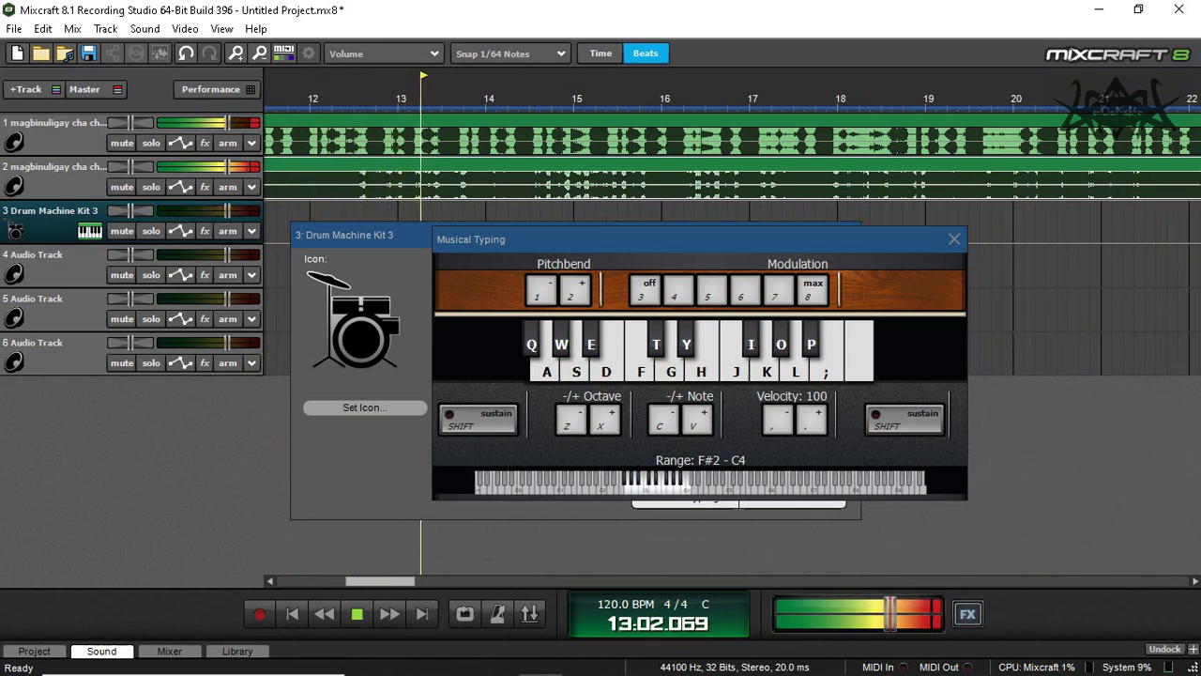
{"action": "key", "text": "g"}
{"action": "key", "text": "s"}
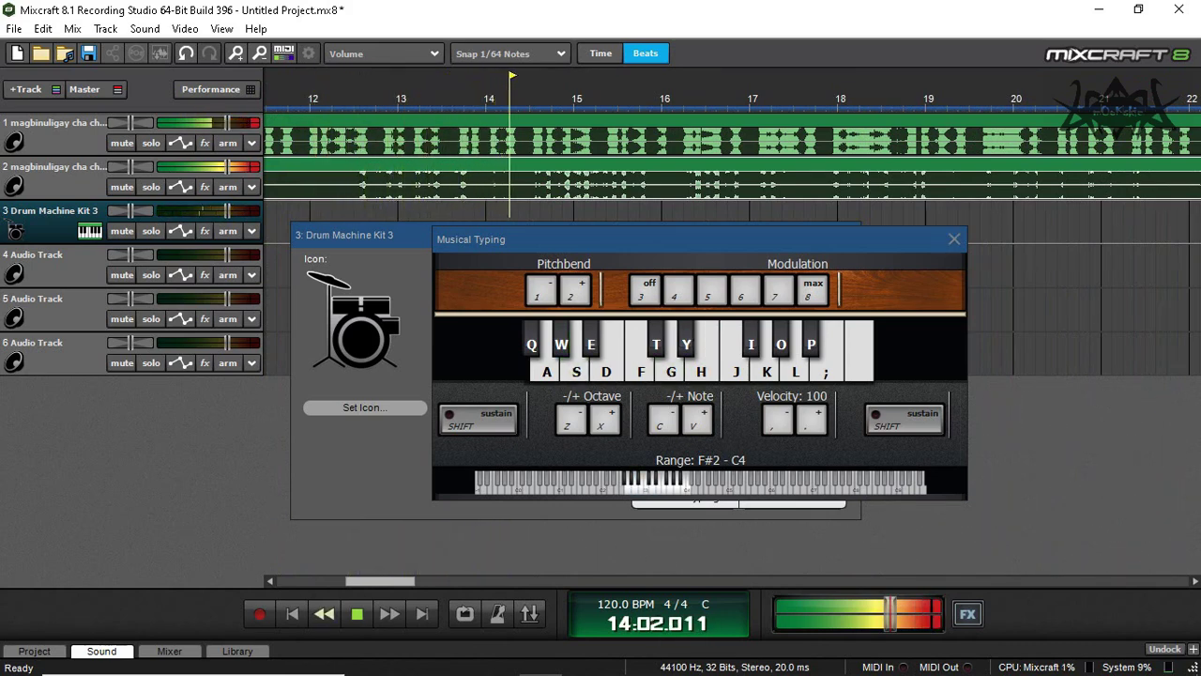
{"action": "key", "text": "space"}
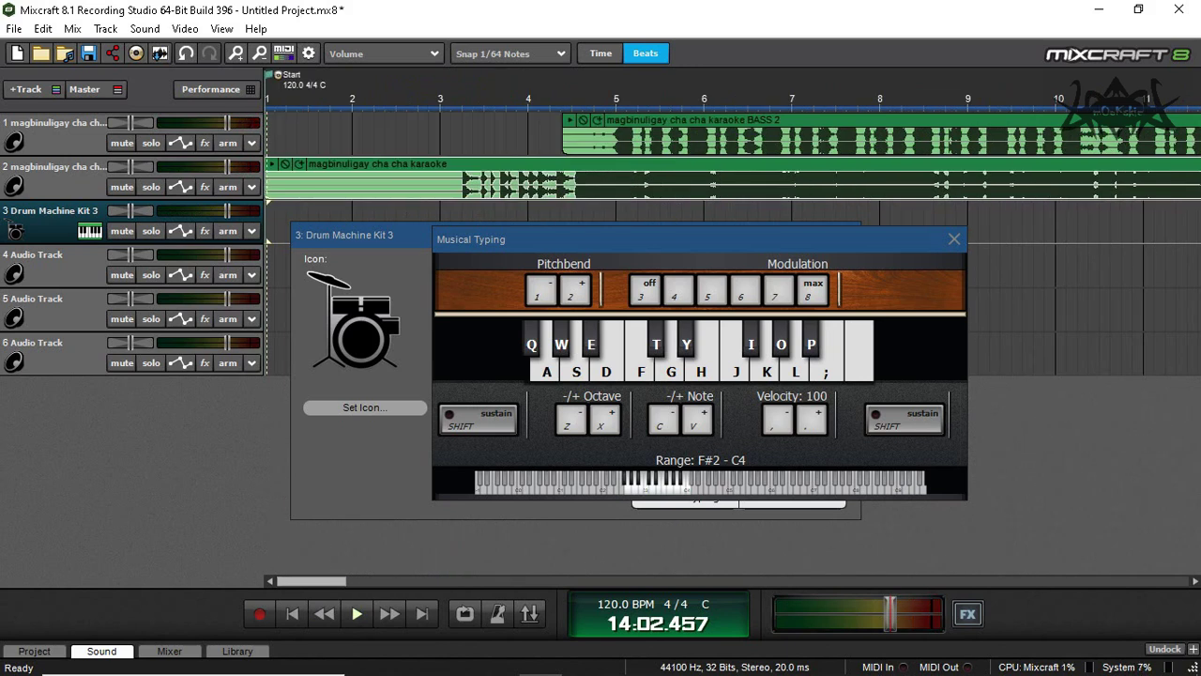
Lower the volume of the karaoke track and raise the volume of the drum kit track
{"action": "left_click_drag", "start_coordinate": [226, 167], "coordinate": [179, 167]}
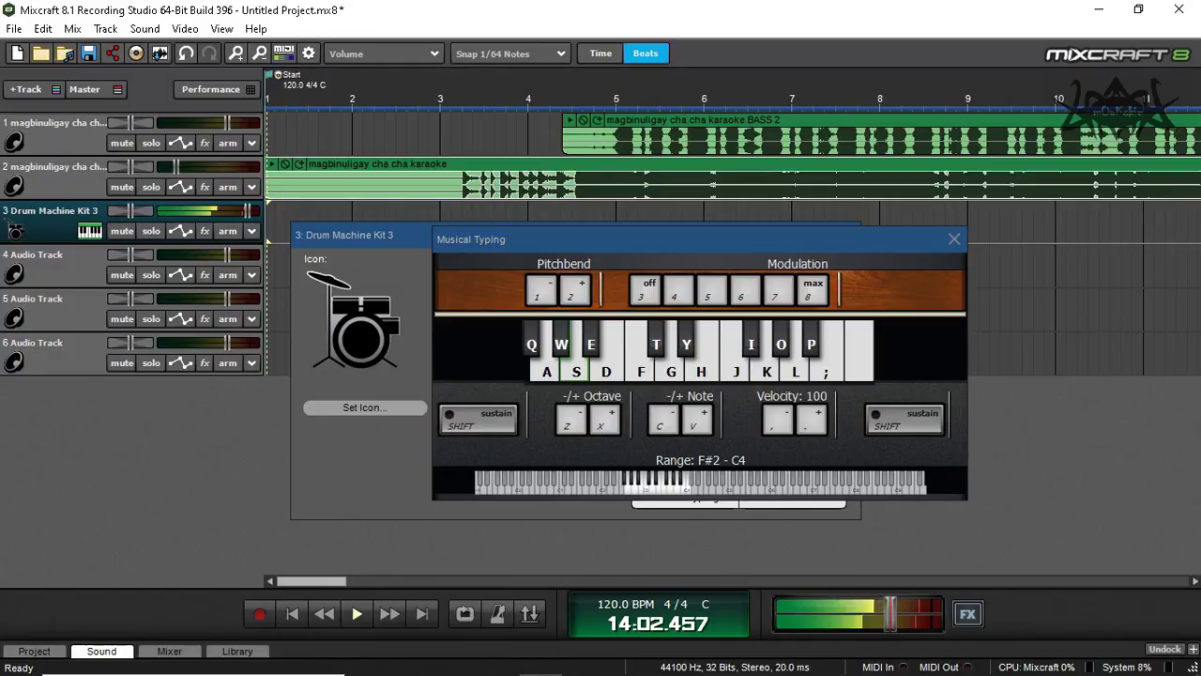
Record a Drum Machine Kit 3 performance from the project start through about bar 18, playing the Musical Typing notes along with both backing tracks
{"action": "key", "text": "t"}
{"action": "key", "text": "i"}
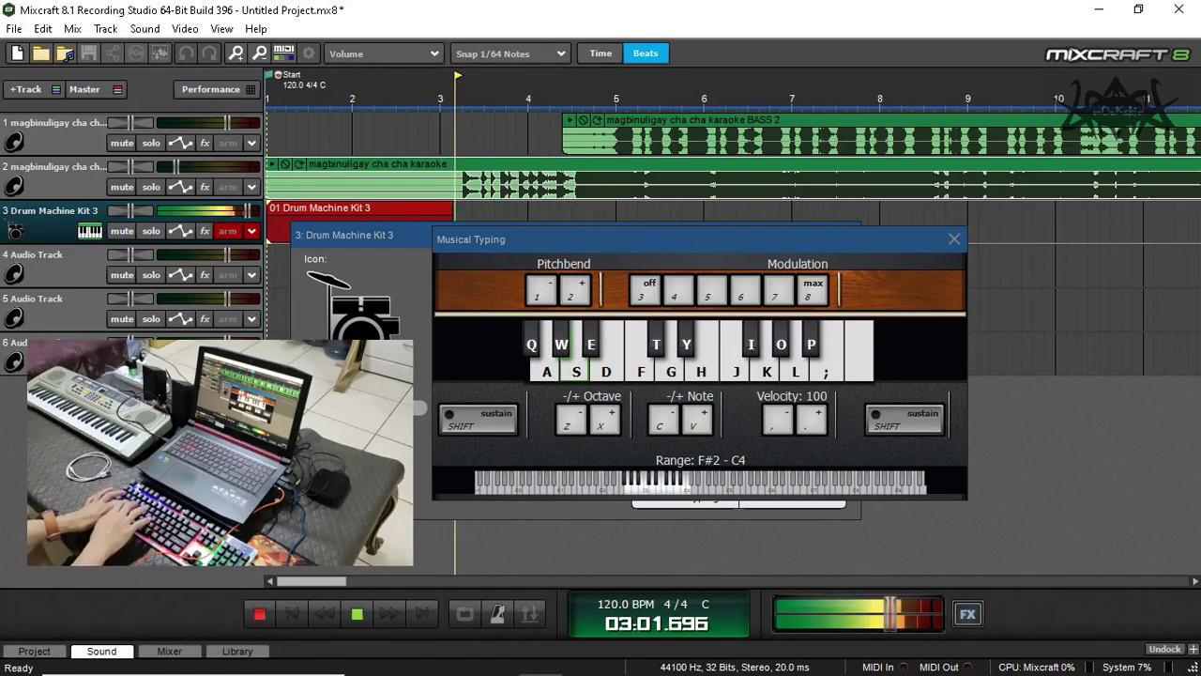
{"action": "key", "text": "s"}
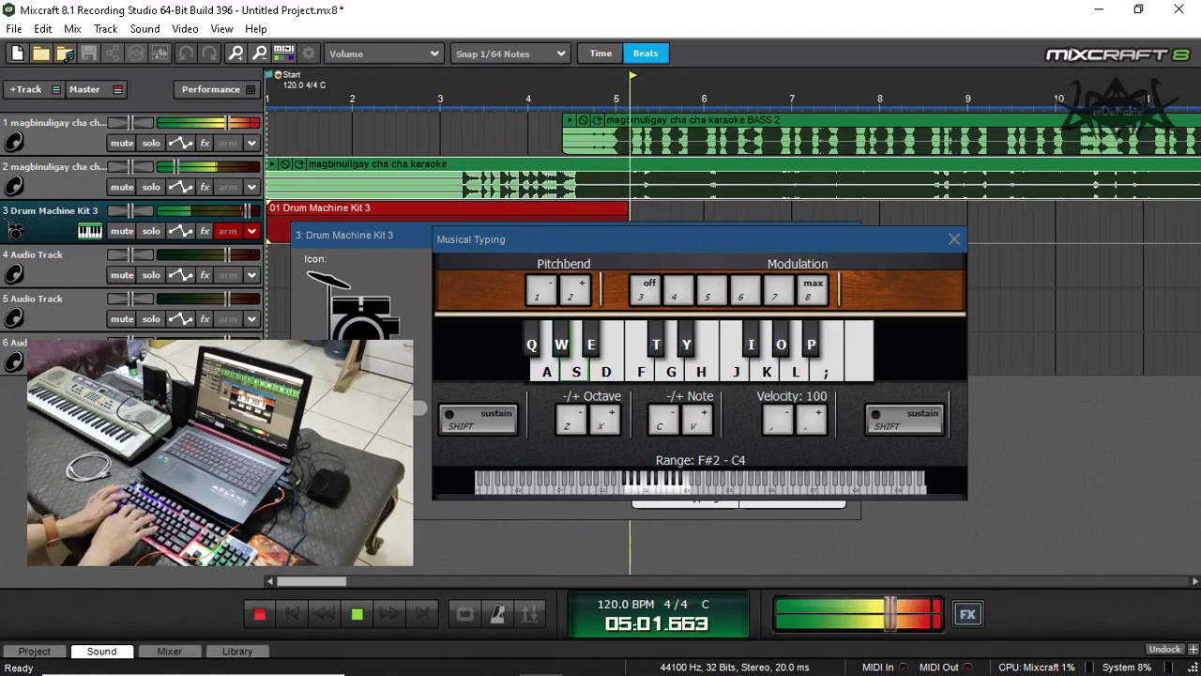
{"action": "key", "text": "s"}
{"action": "key", "text": "s"}
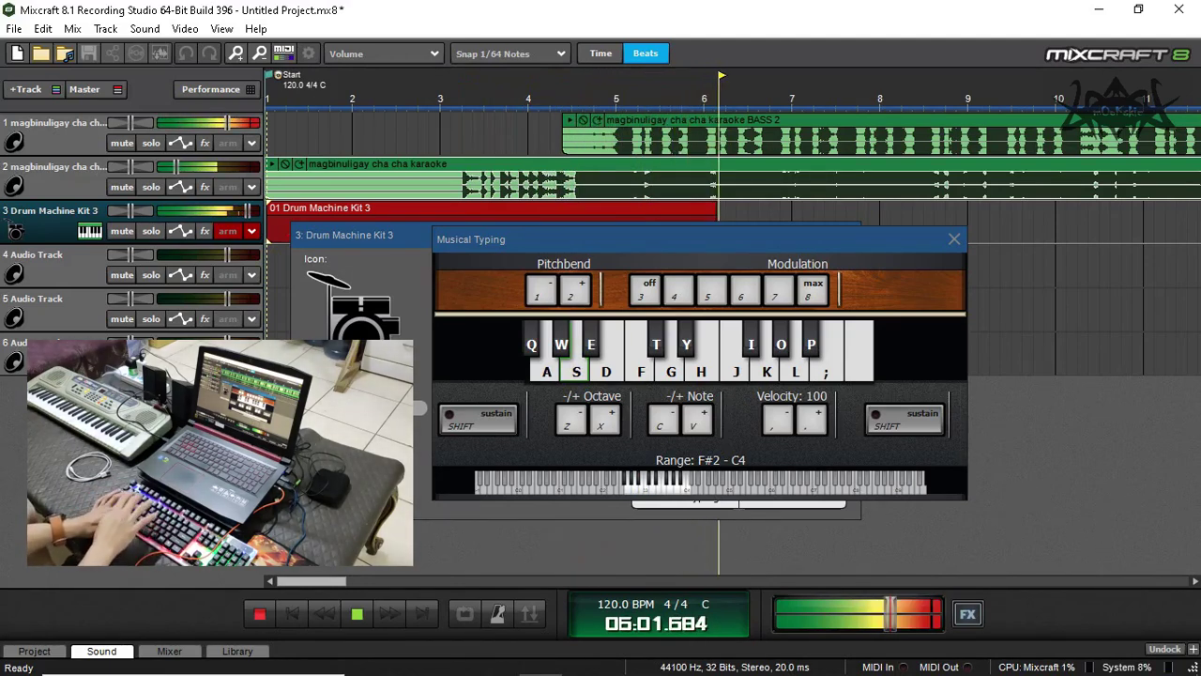
{"action": "key", "text": "g"}
{"action": "key", "text": "f"}
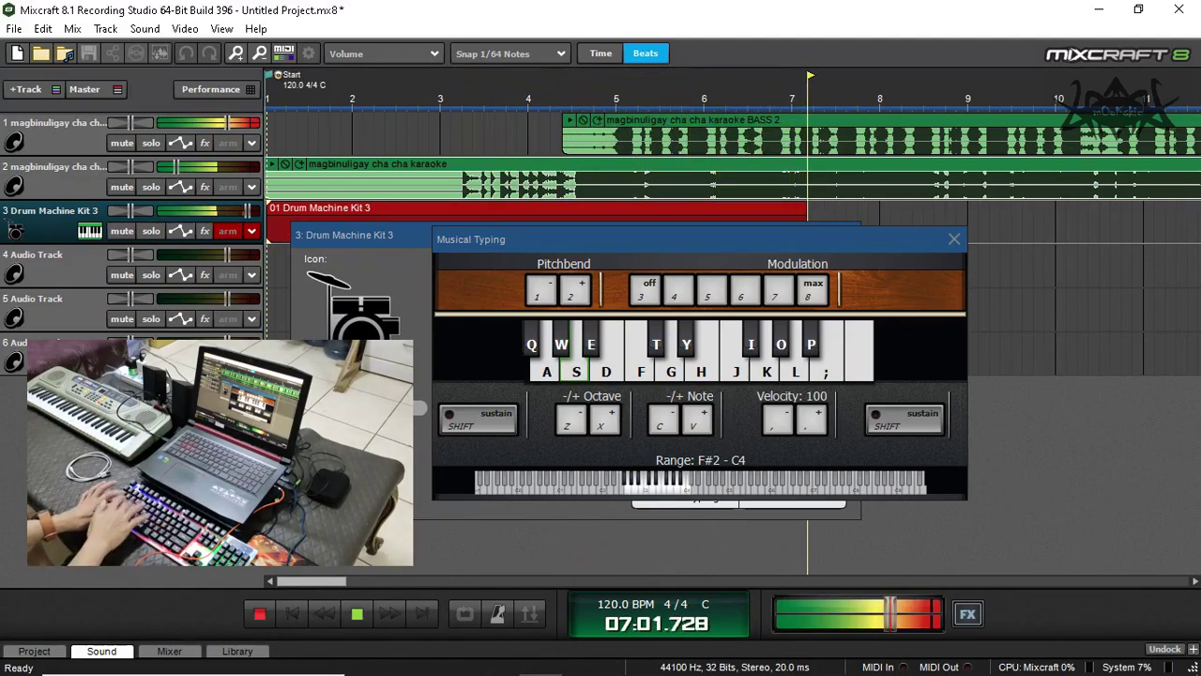
{"action": "key", "text": "f"}
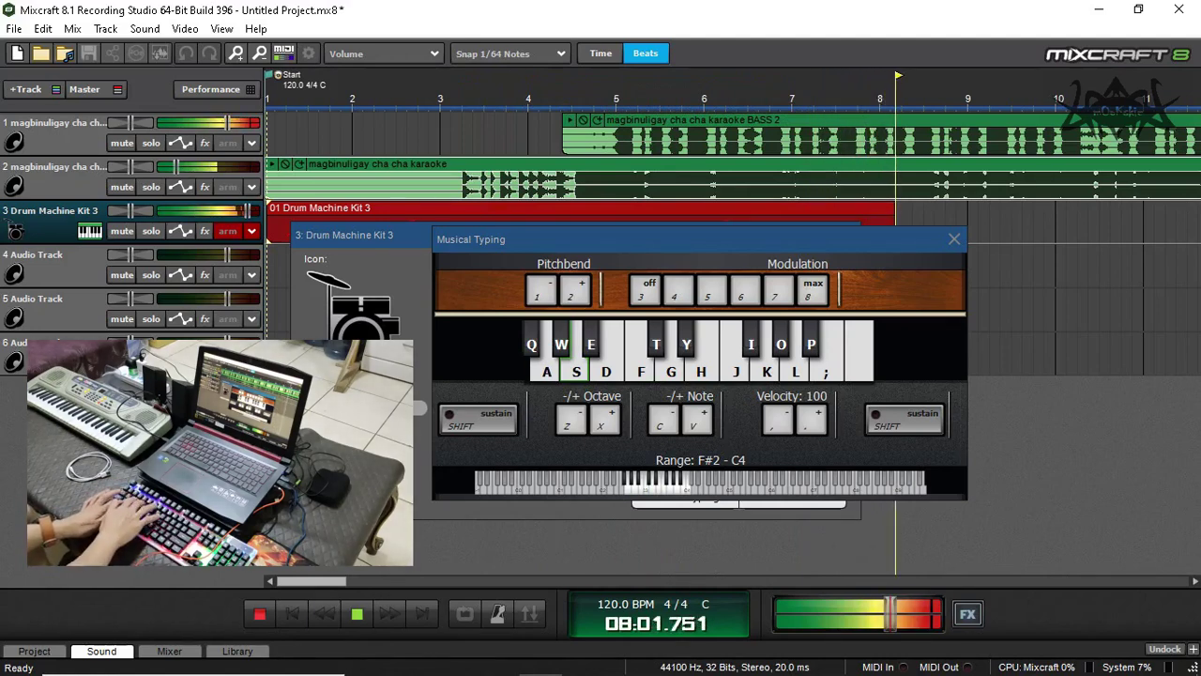
{"action": "key", "text": "s"}
{"action": "key", "text": "f"}
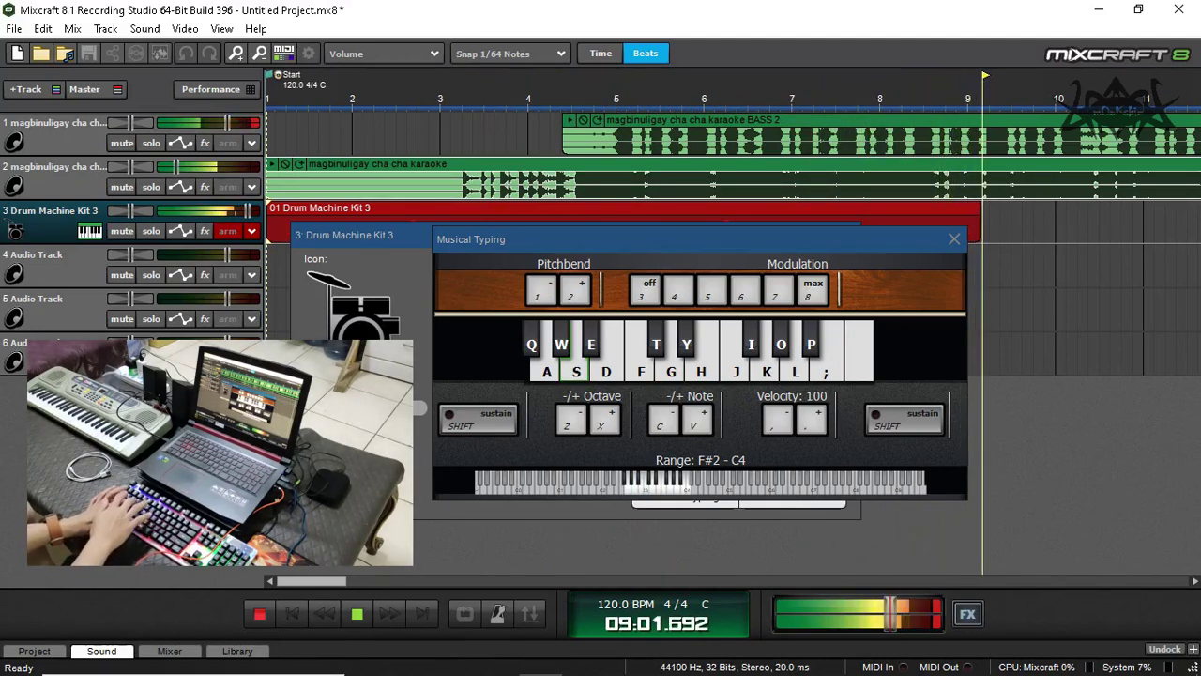
{"action": "key", "text": "w"}
{"action": "key", "text": "j"}
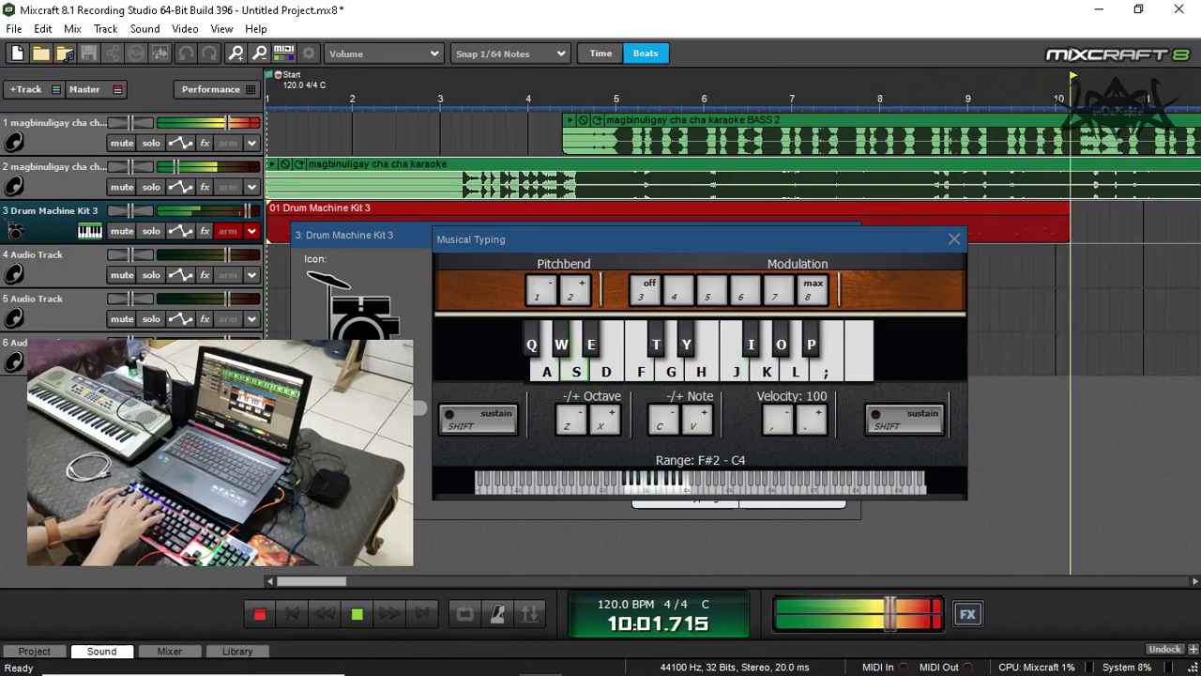
{"action": "key", "text": "j"}
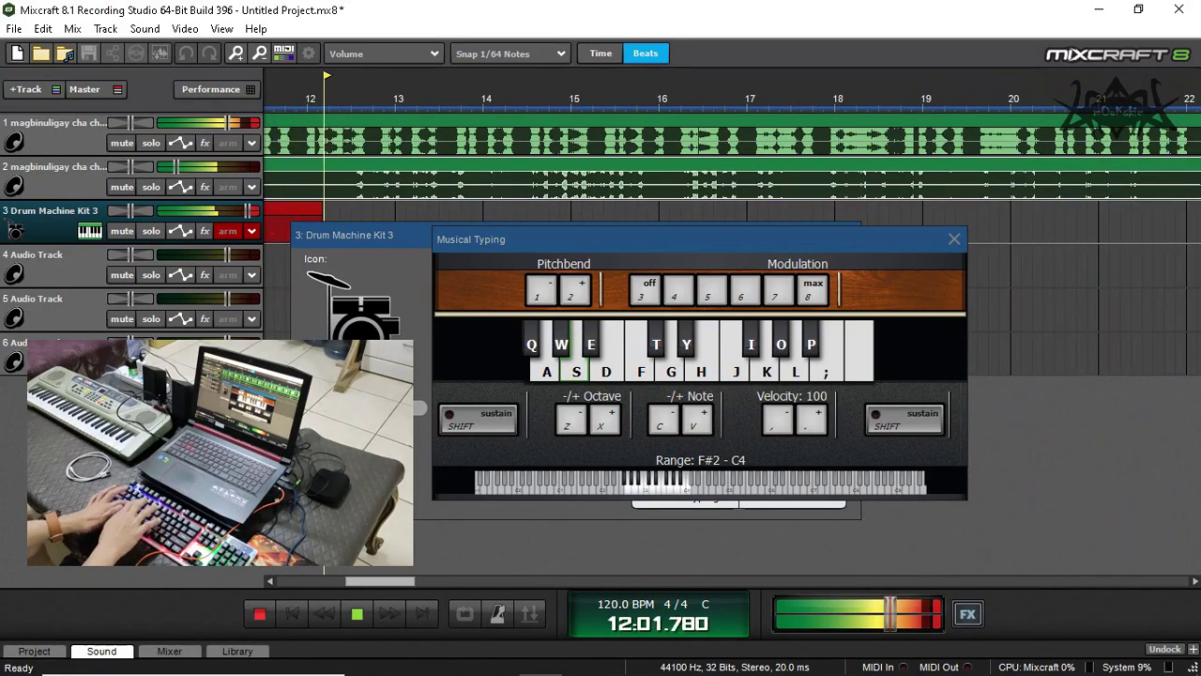
{"action": "key", "text": "h"}
{"action": "key", "text": "s"}
{"action": "key", "text": "s"}
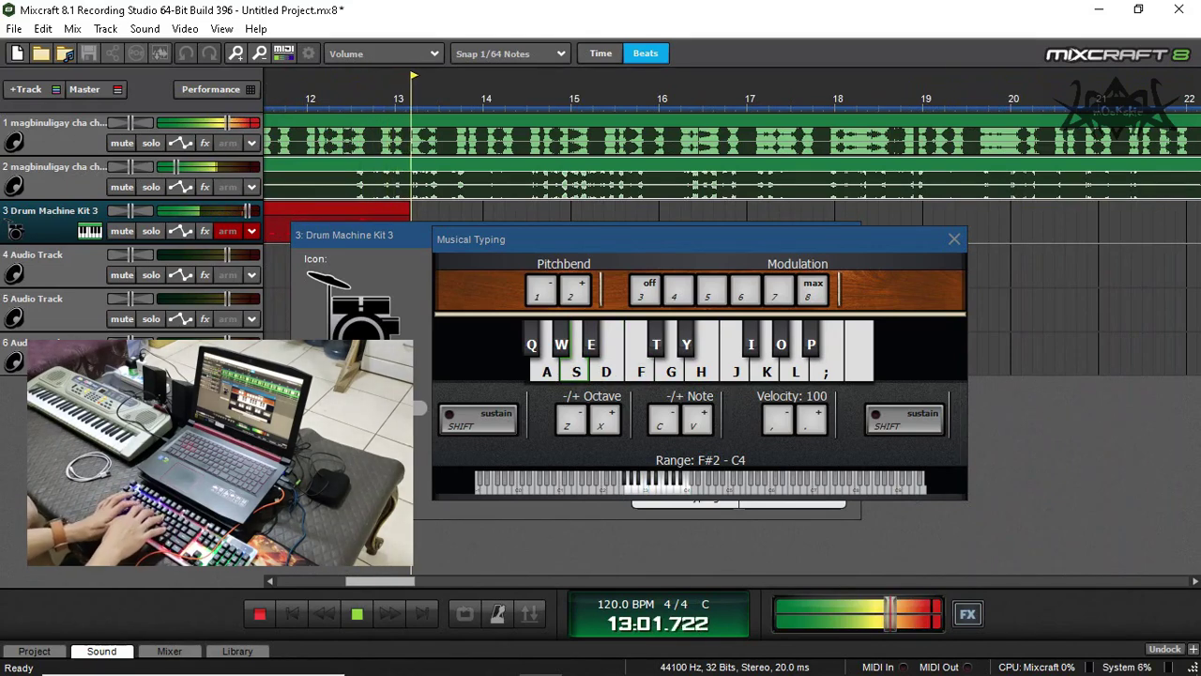
{"action": "key", "text": "w"}
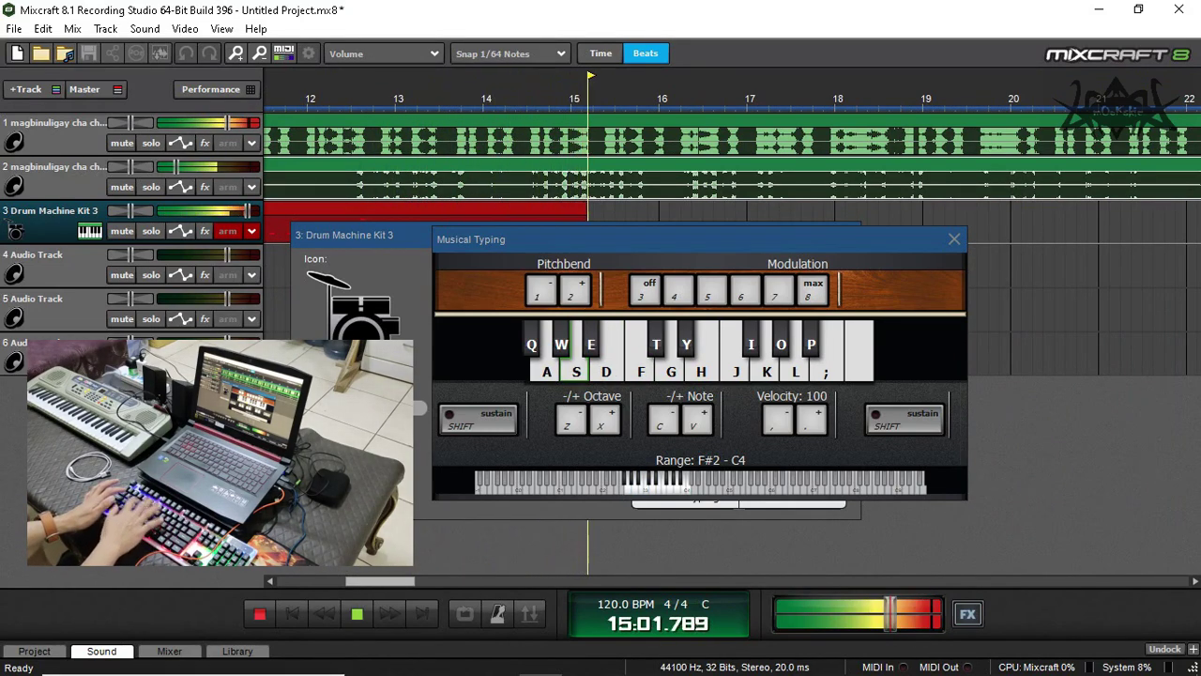
{"action": "key", "text": "s"}
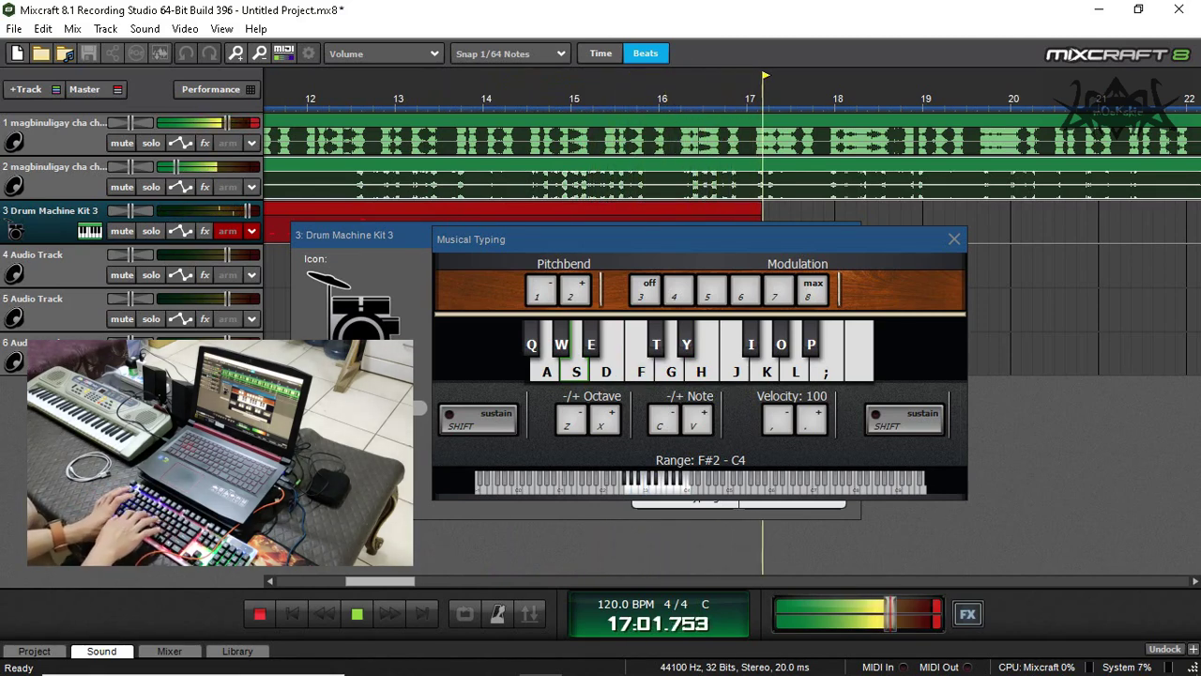
{"action": "key", "text": "f"}
{"action": "key", "text": "s"}
{"action": "key", "text": "s"}
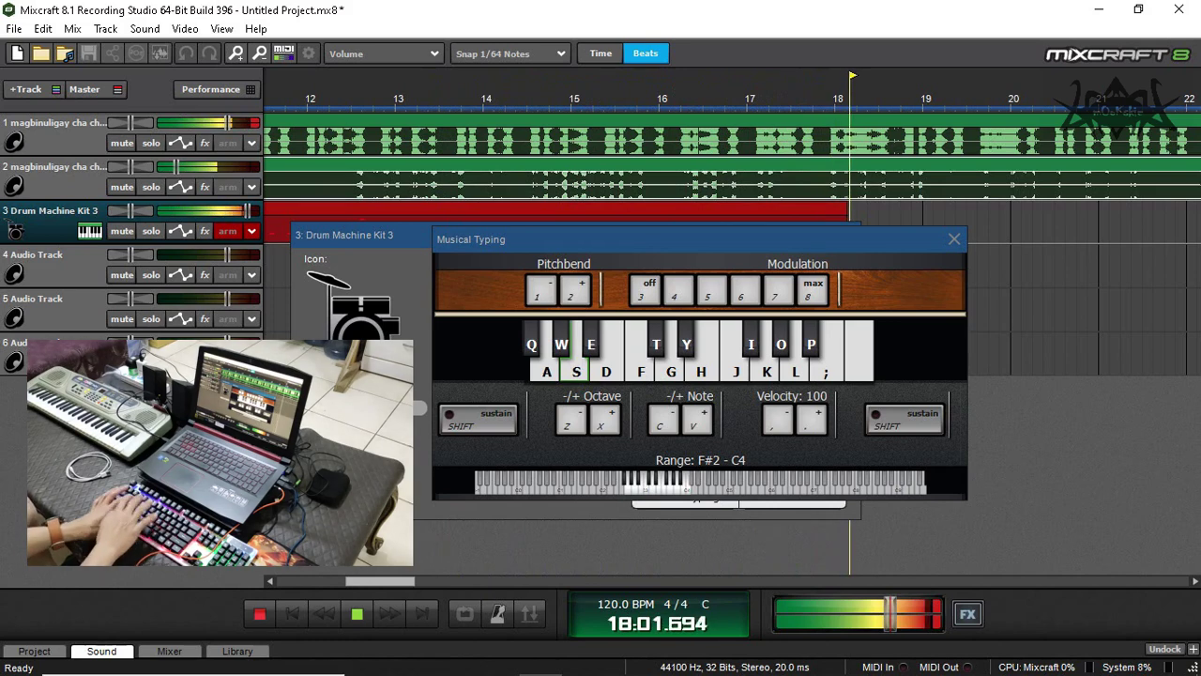
{"action": "key", "text": "f"}
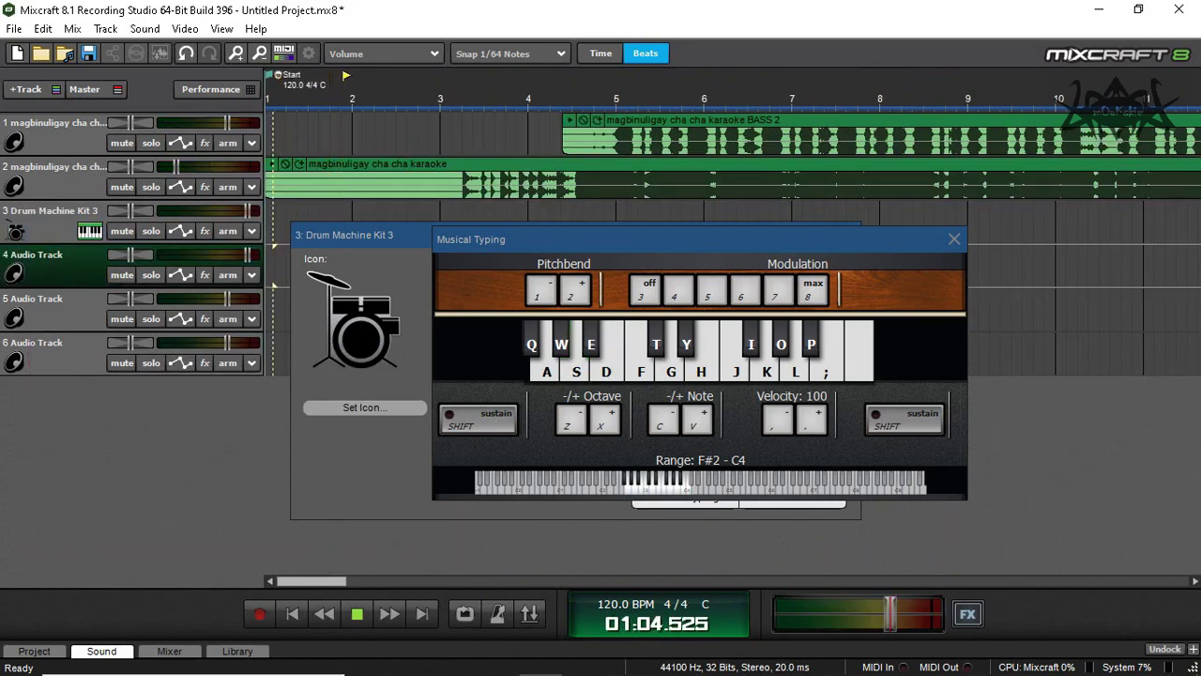
Play the project from the start without recording and rehearse a different drum pattern with Musical Typing over the backing tracks
{"action": "key", "text": "f"}
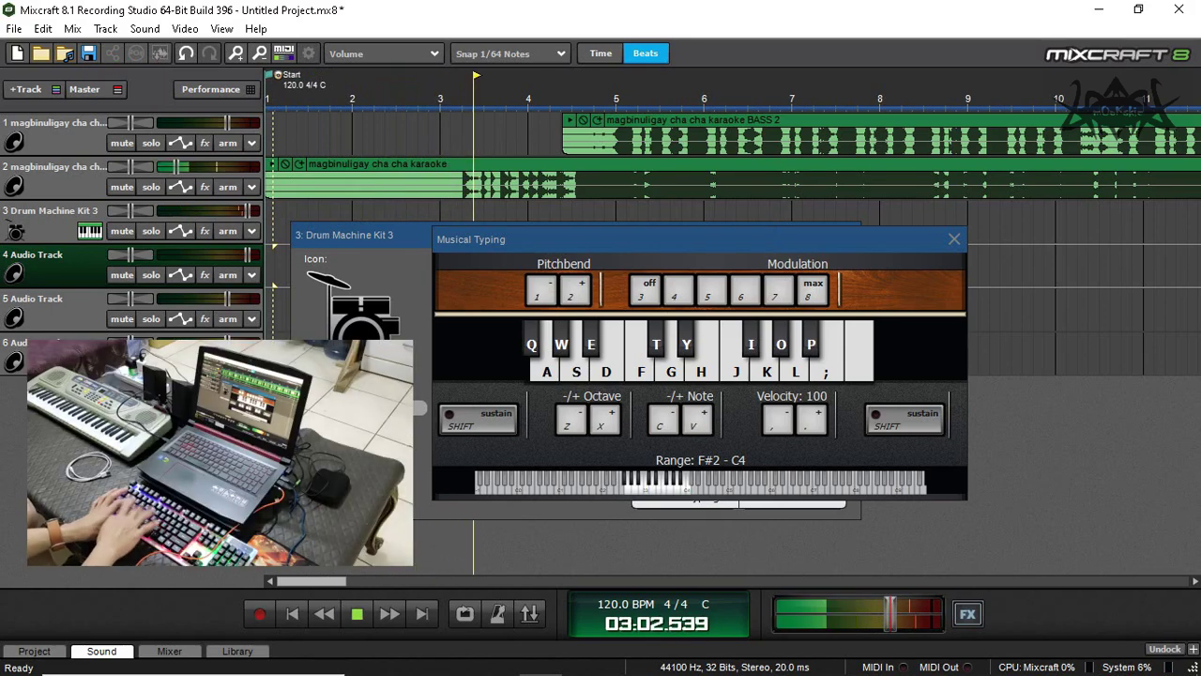
{"action": "key", "text": "d"}
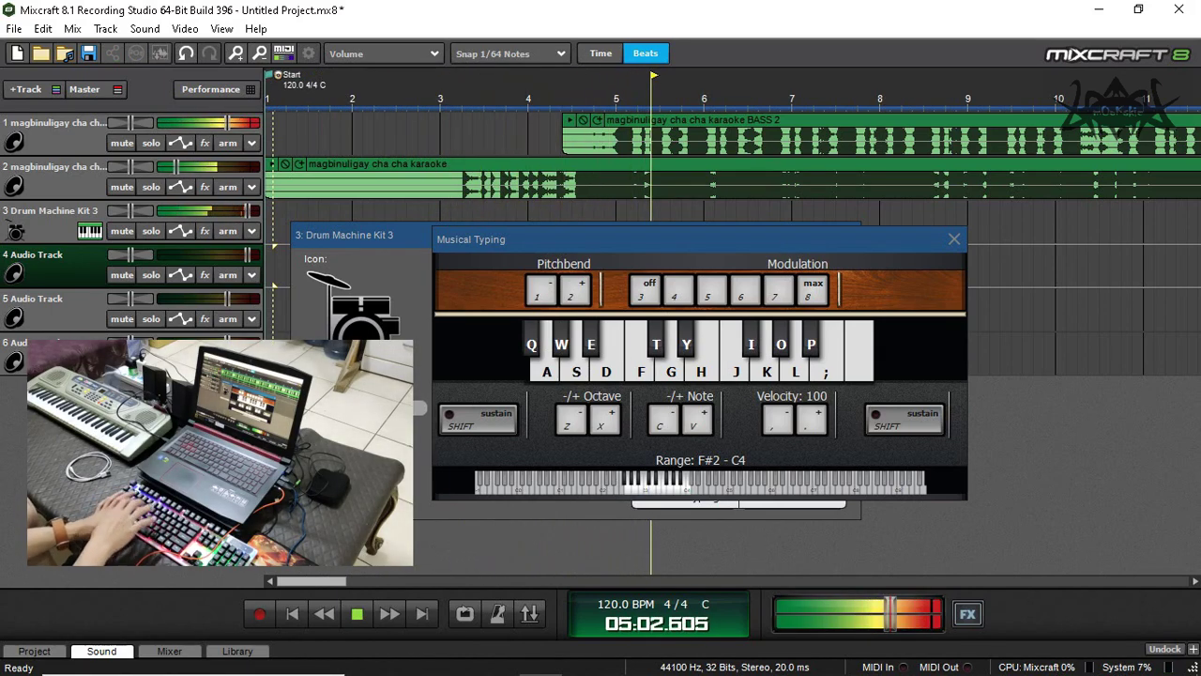
{"action": "key", "text": "d"}
{"action": "key", "text": "d"}
{"action": "key", "text": "g"}
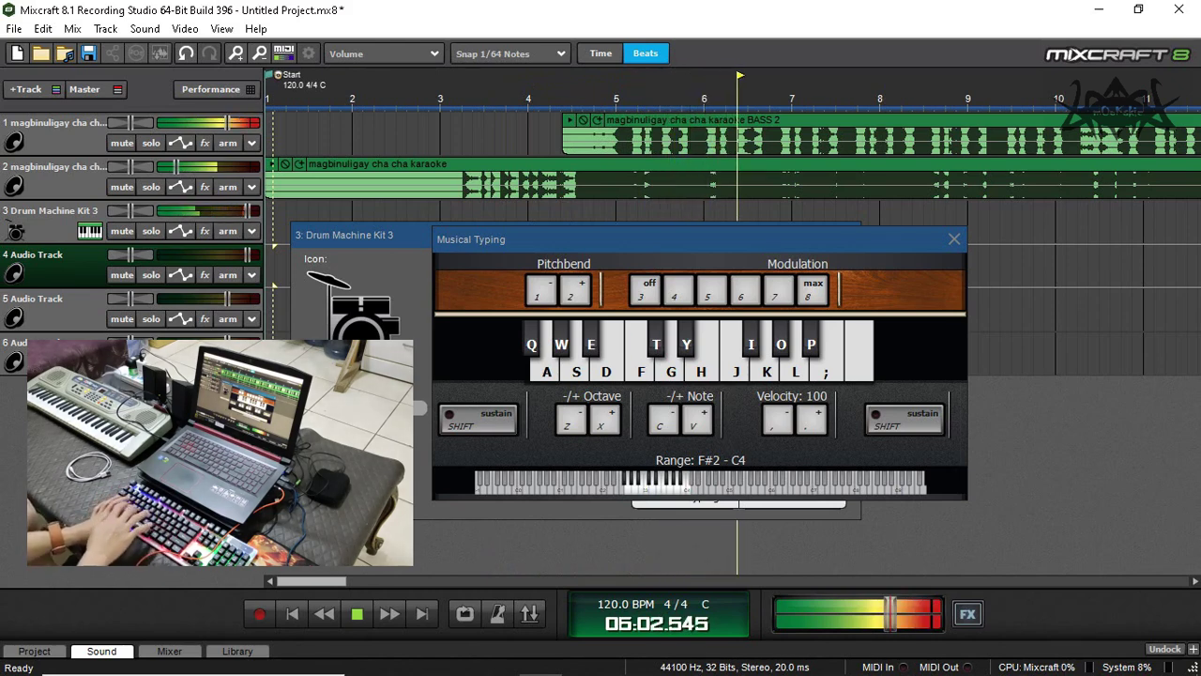
{"action": "key", "text": "d"}
{"action": "key", "text": "d"}
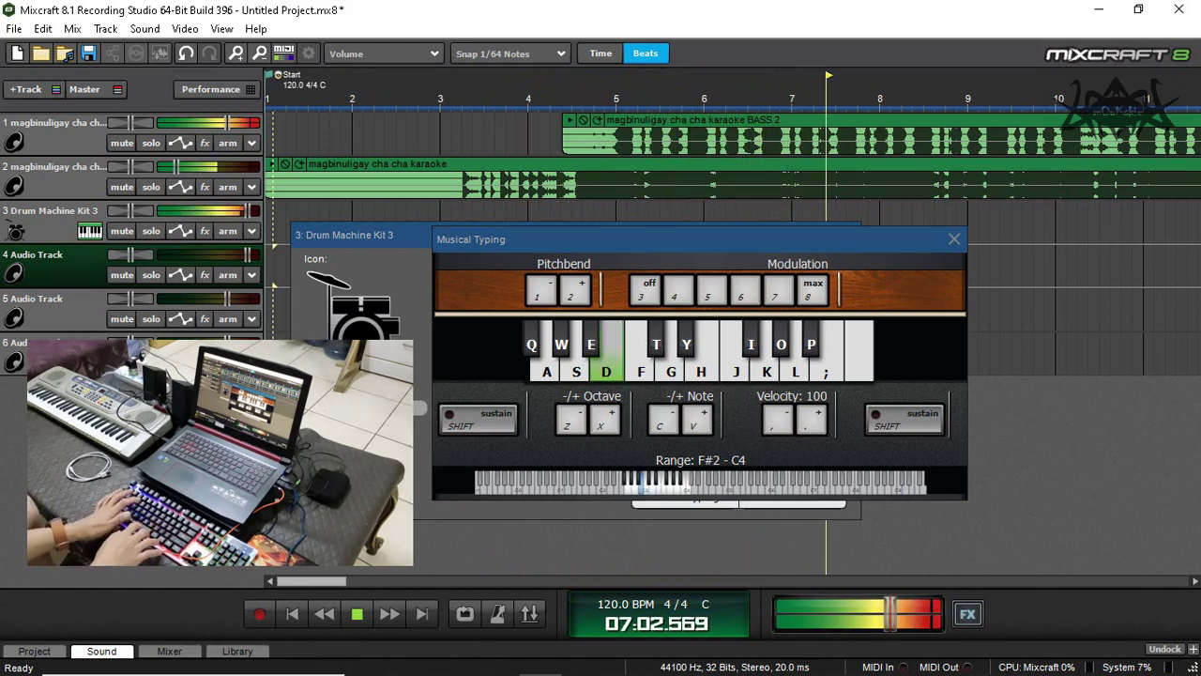
{"action": "key", "text": "h"}
{"action": "key", "text": "d"}
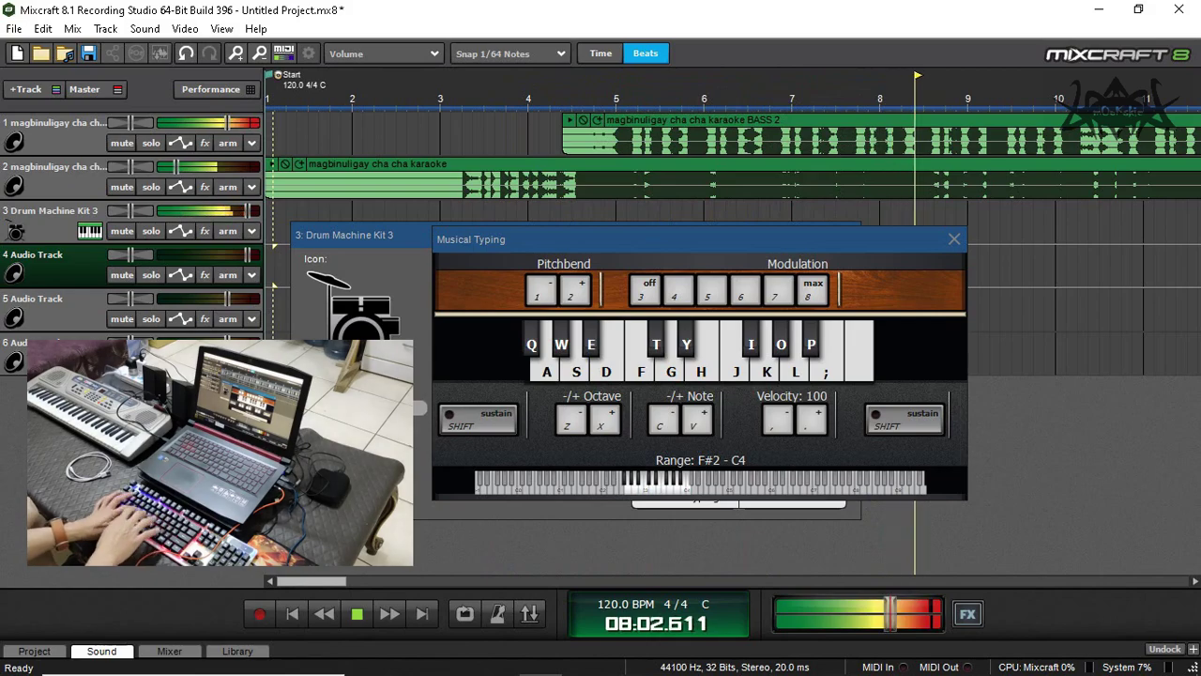
{"action": "key", "text": "f"}
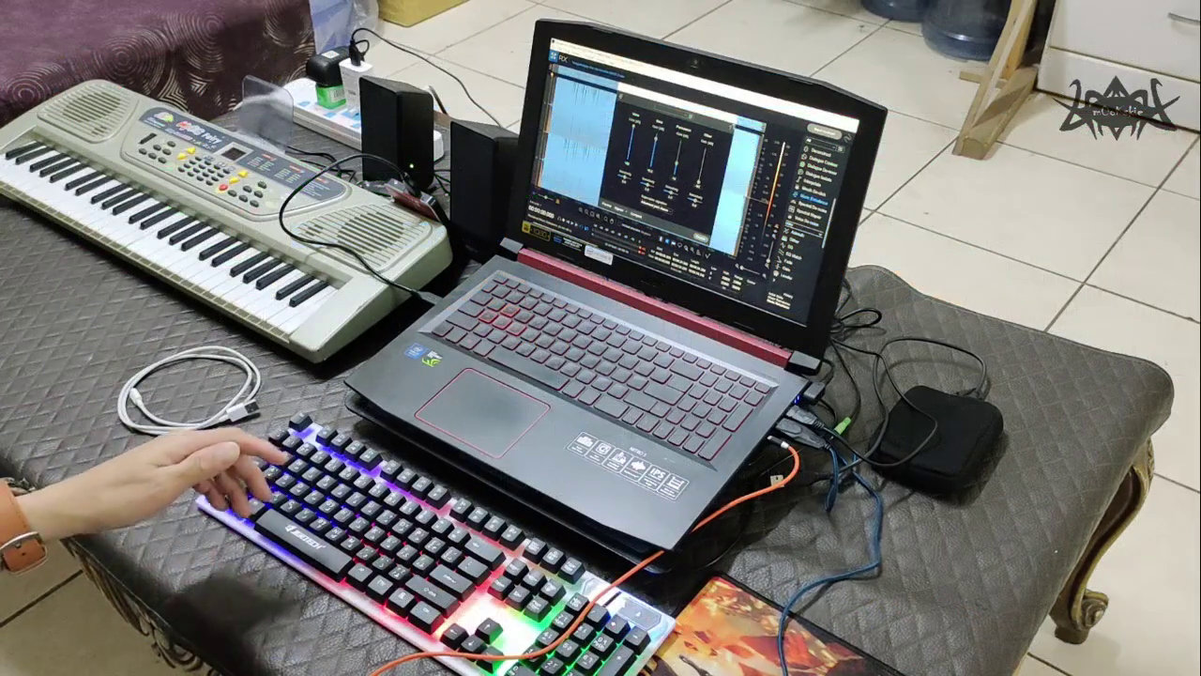
{"action": "key", "text": "Escape"}
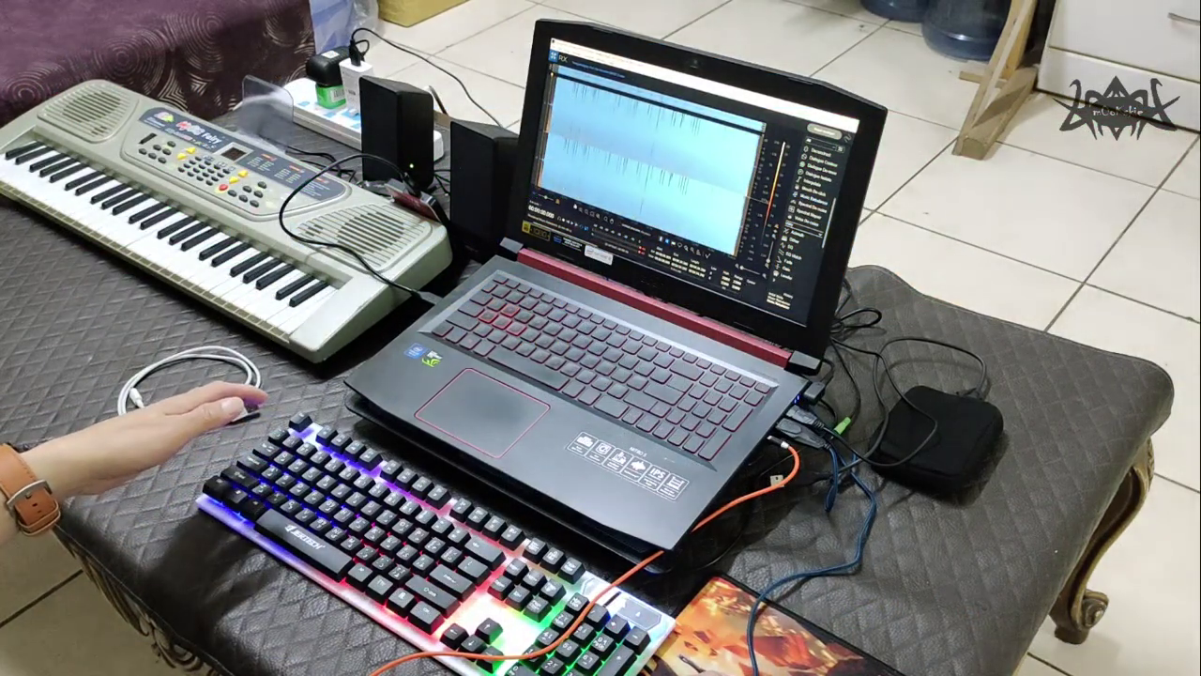